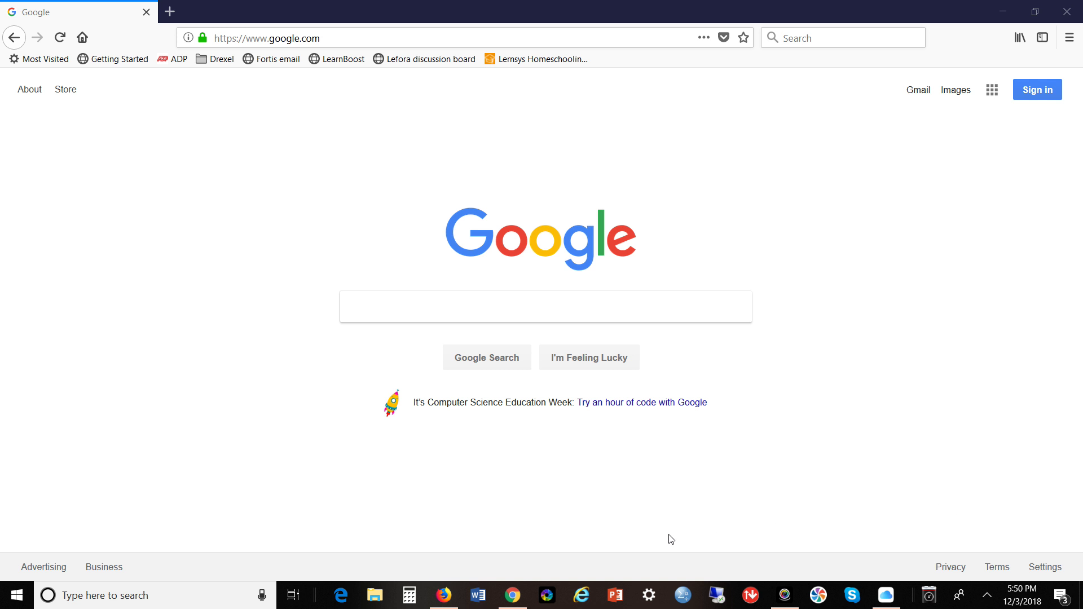
Switch from Firefox to Google Chrome, where the Google home page is open.
{"action": "left_click", "coordinate": [516, 596]}
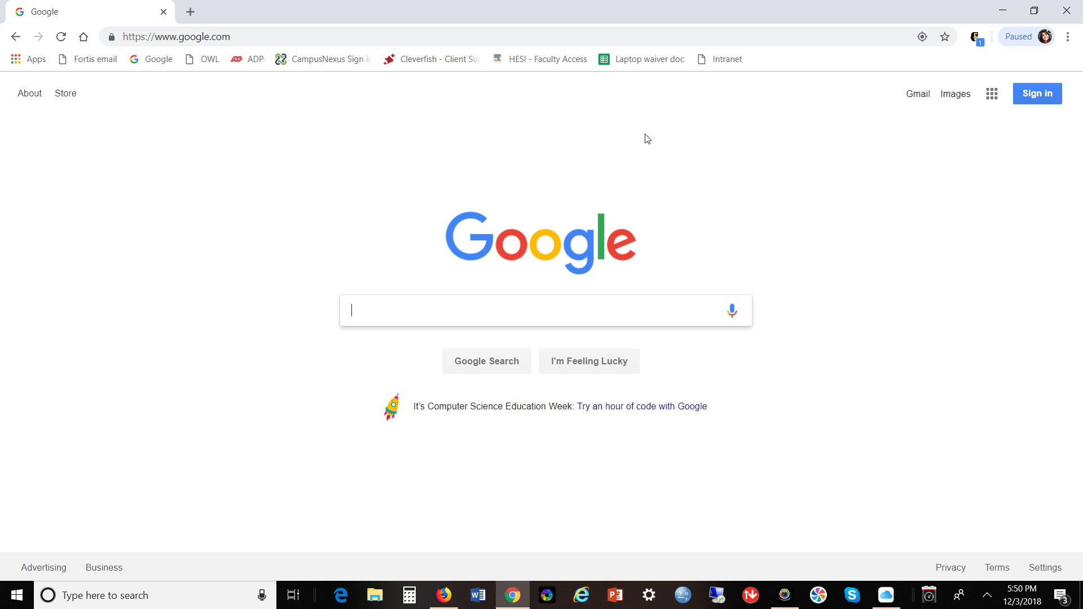
Sign in to Google with the college account, entering its user name and password on the college login page.
{"action": "left_click", "coordinate": [1040, 94]}
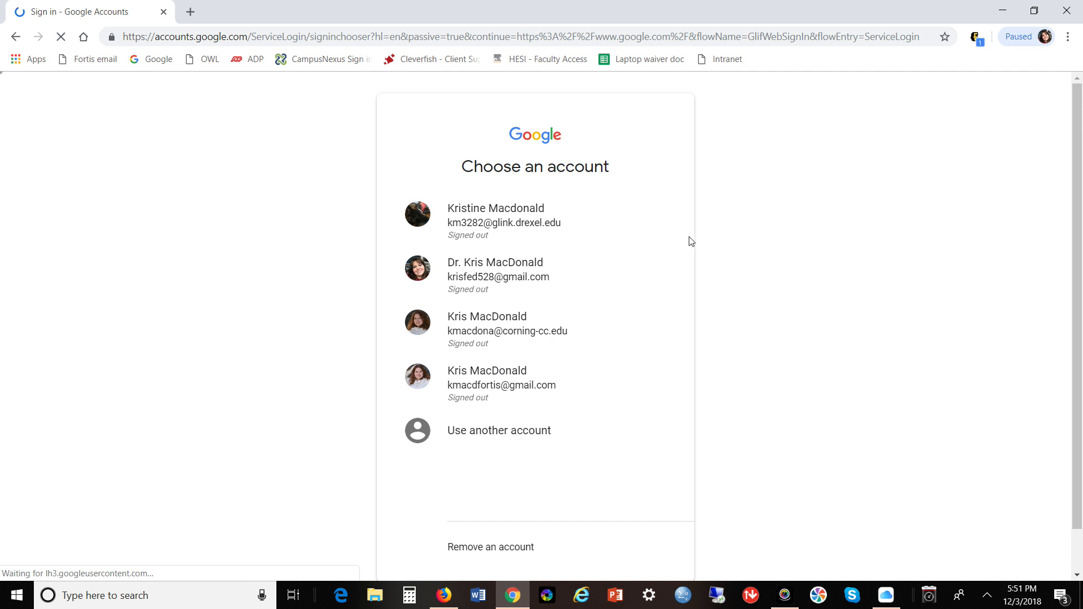
{"action": "left_click", "coordinate": [502, 321]}
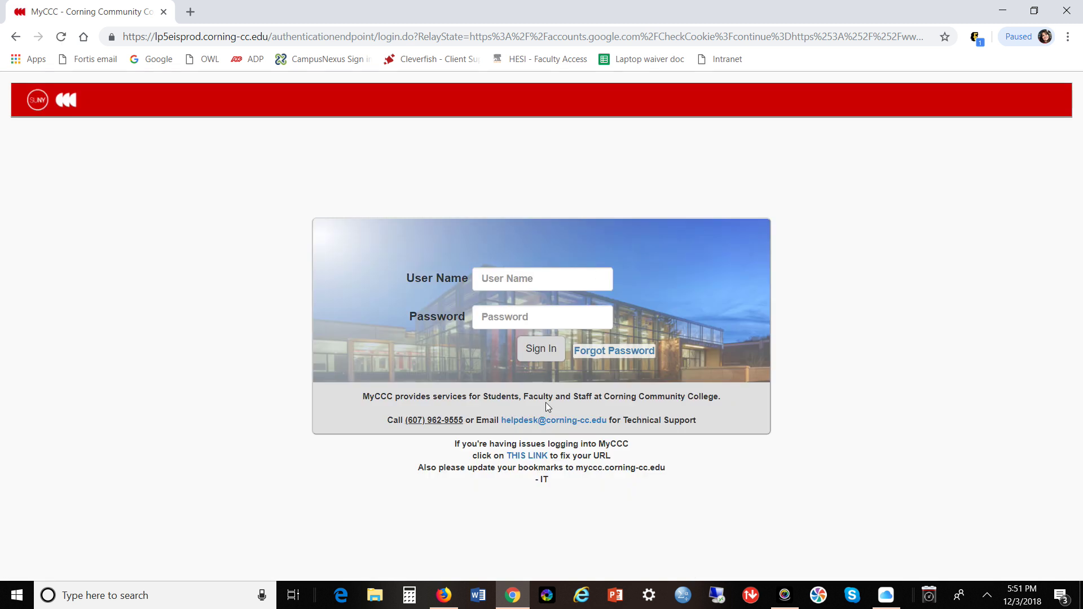
{"action": "left_click", "coordinate": [574, 287]}
{"action": "key", "text": "Tab"}
{"action": "type", "text": "*********"}
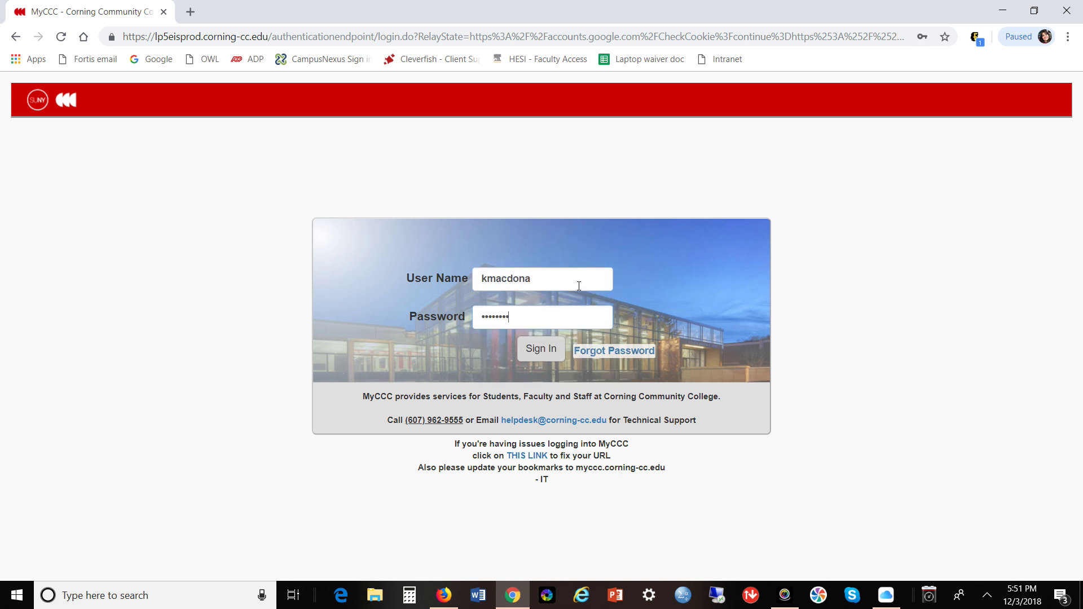
{"action": "left_click", "coordinate": [547, 350]}
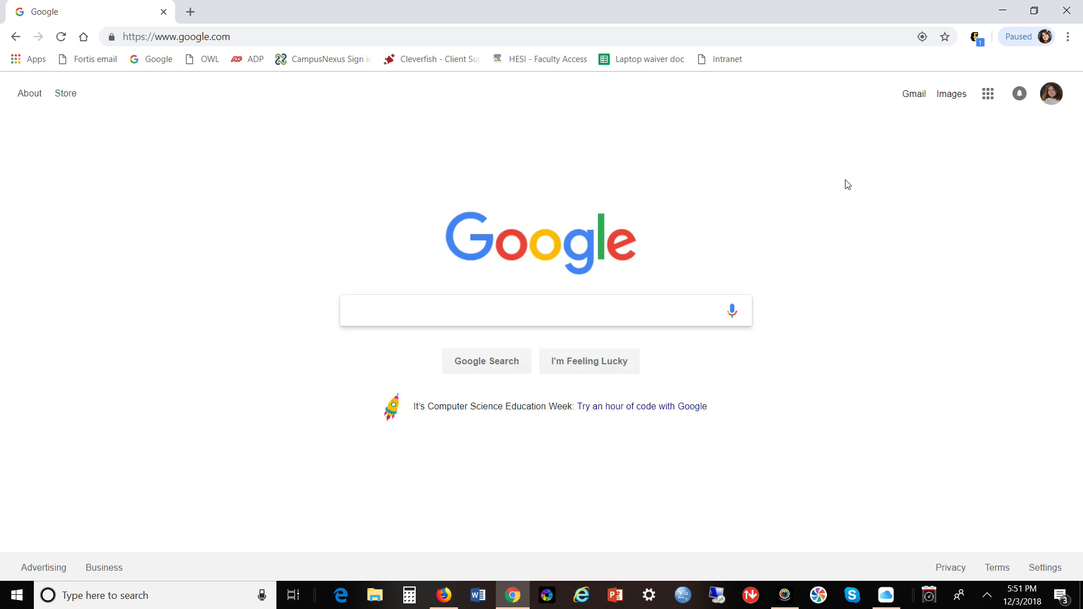
Open Gmail from the Google home page to show the inbox and Hangouts contacts.
{"action": "left_click", "coordinate": [916, 100]}
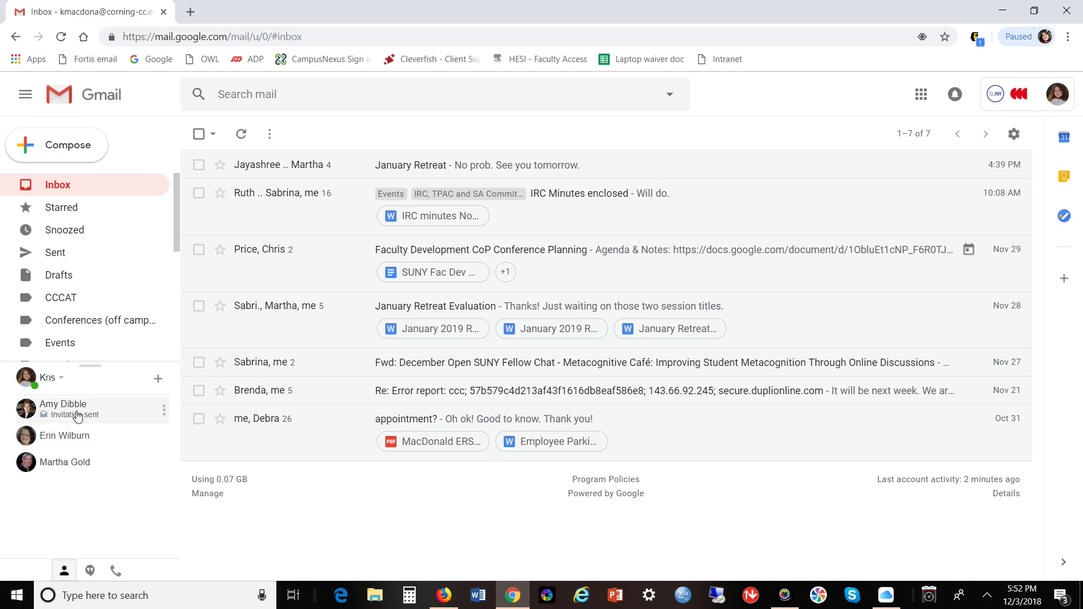
{"action": "mouse_move", "coordinate": [78, 416]}
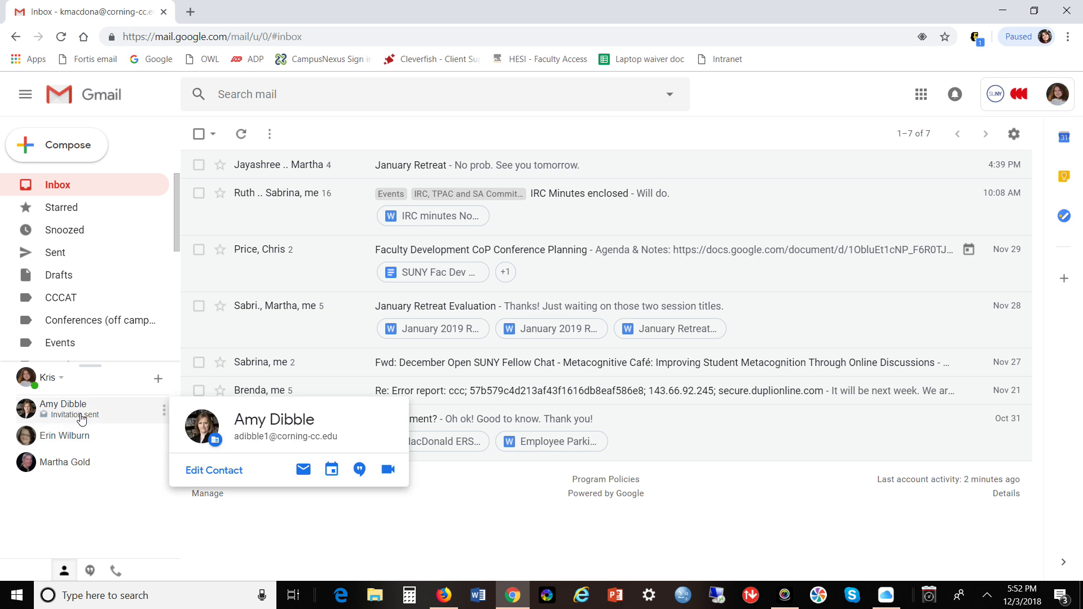
{"action": "mouse_move", "coordinate": [72, 466]}
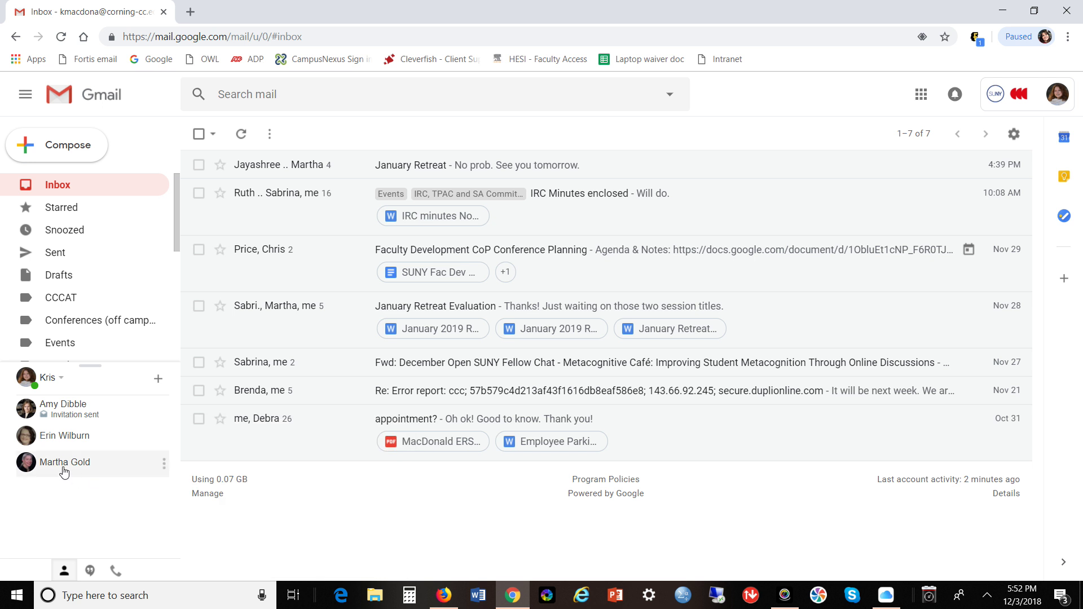
{"action": "left_click", "coordinate": [64, 472]}
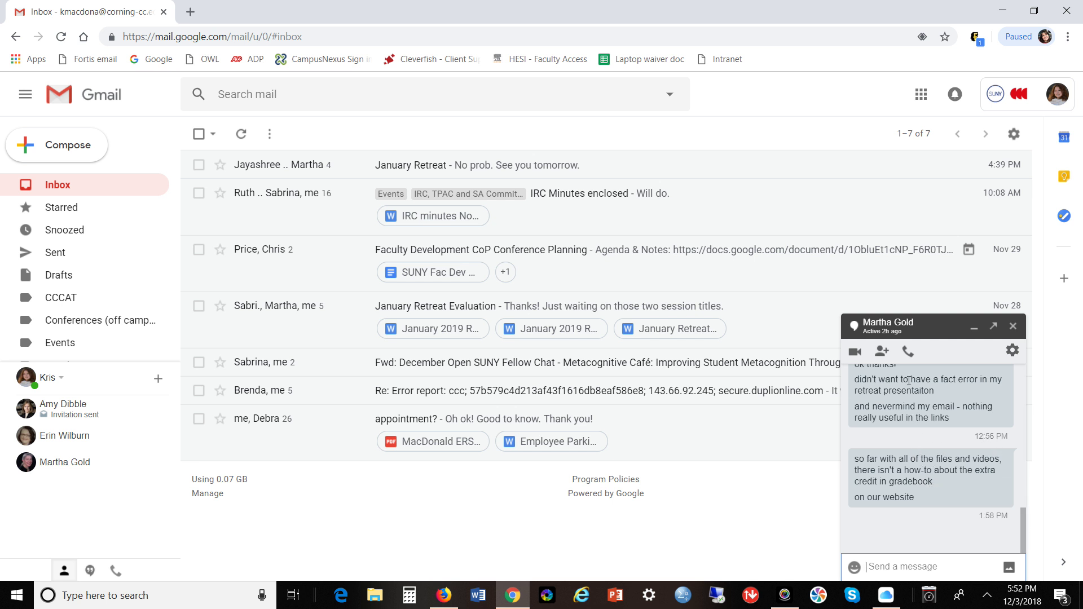
{"action": "left_click", "coordinate": [891, 338]}
{"action": "mouse_move", "coordinate": [1021, 524]}
{"action": "left_mouse_down"}
{"action": "mouse_move", "coordinate": [1030, 430]}
{"action": "mouse_move", "coordinate": [1023, 540]}
{"action": "left_mouse_up"}
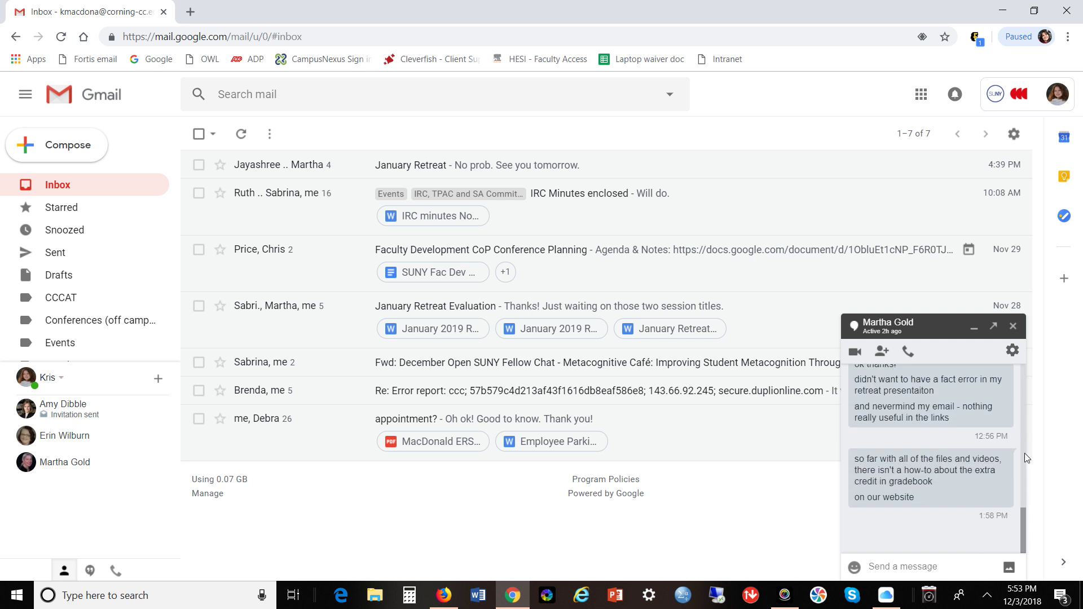
{"action": "left_click", "coordinate": [1013, 327]}
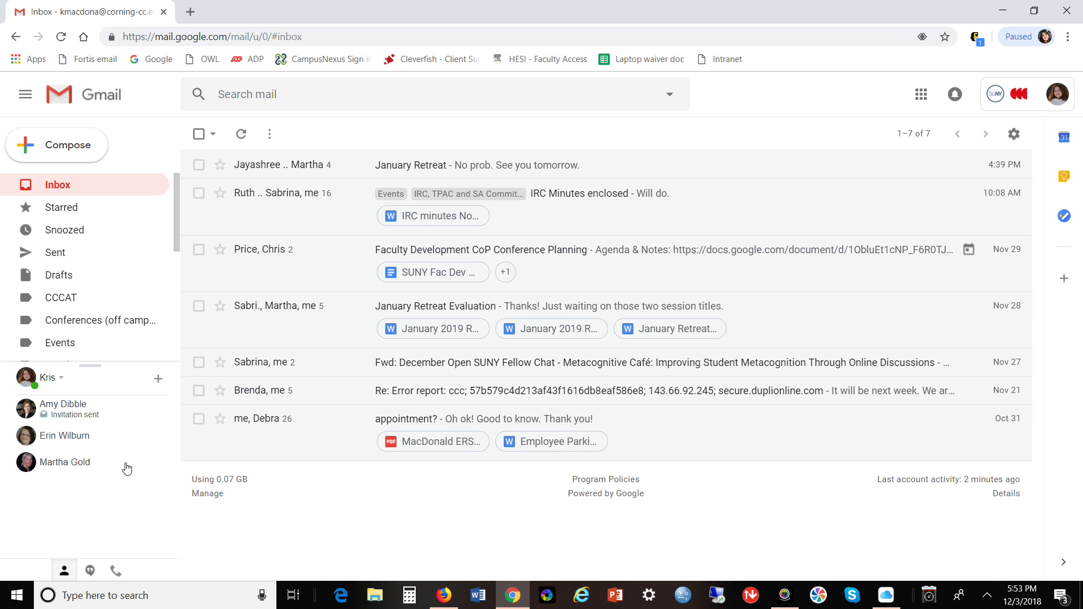
Search the colleague's name in a new Hangouts conversation, then open chats with her and the invite-pending contact.
{"action": "left_click", "coordinate": [159, 381]}
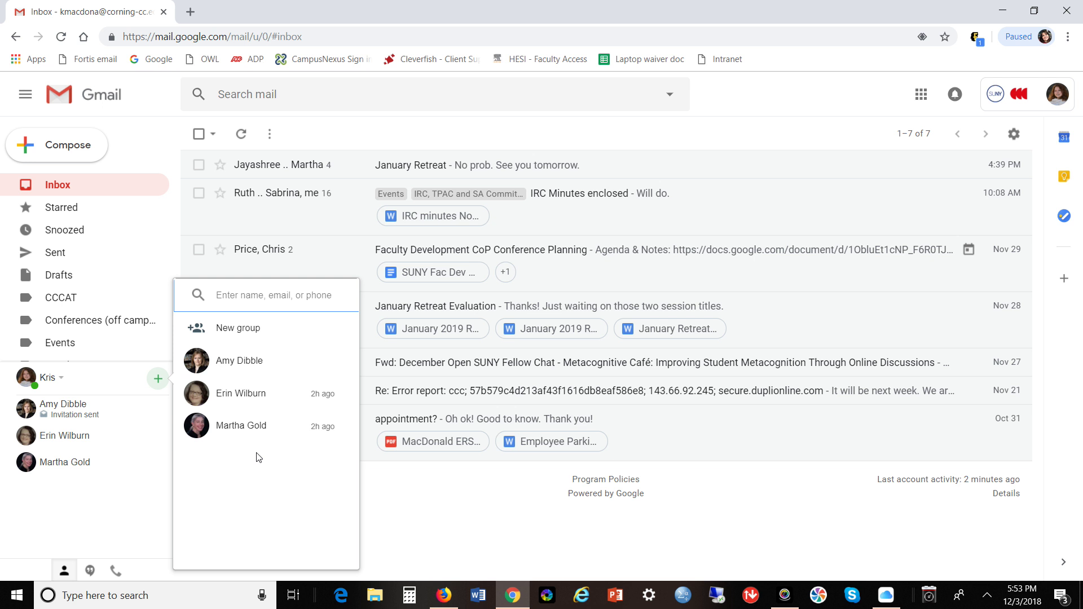
{"action": "type", "text": "nogaye"}
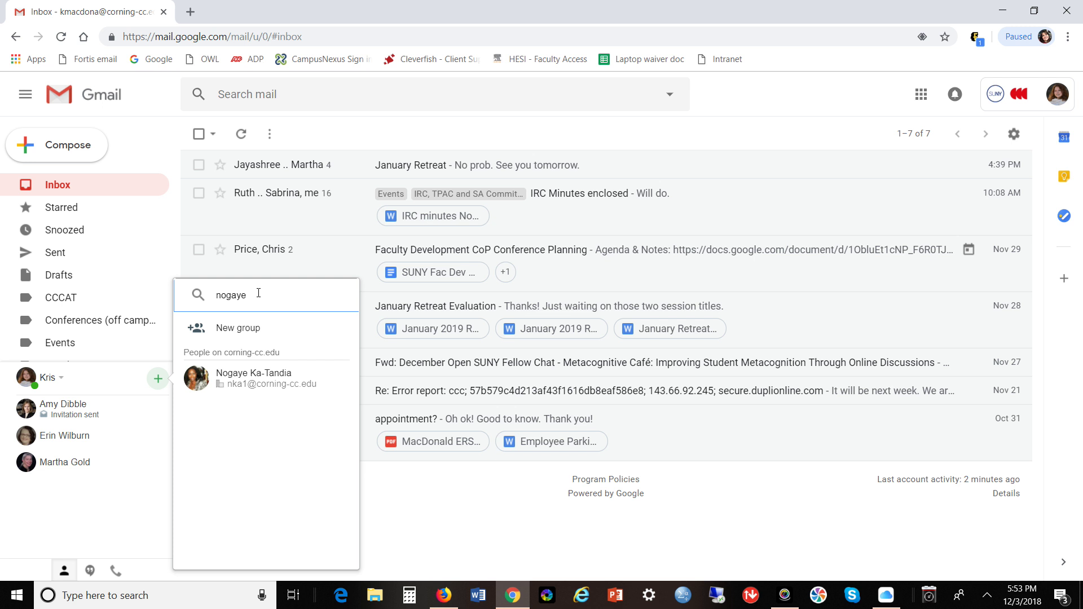
{"action": "left_click", "coordinate": [241, 393]}
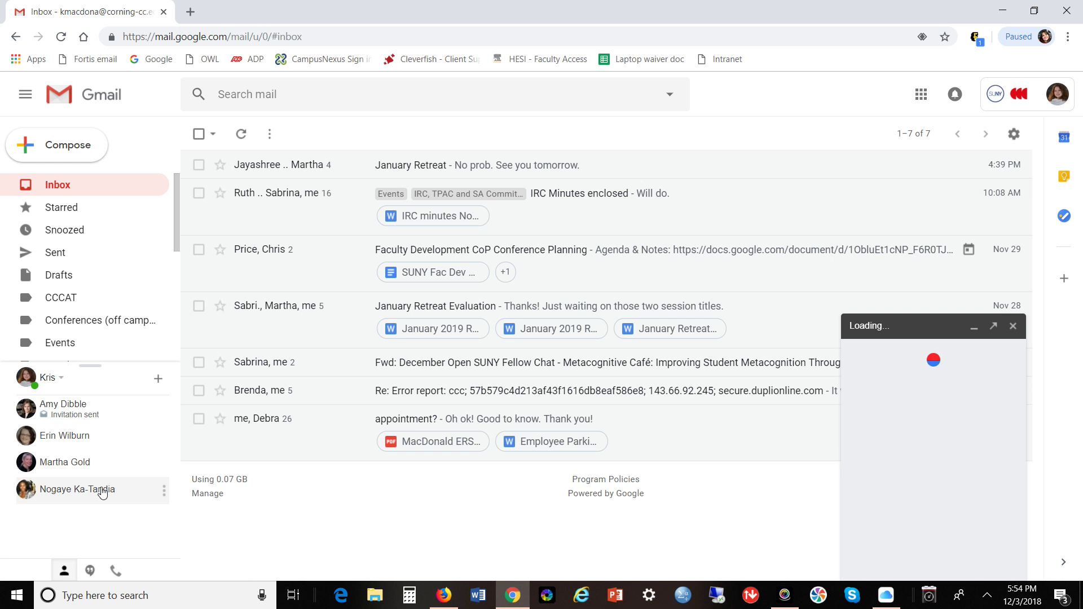
{"action": "mouse_move", "coordinate": [102, 493]}
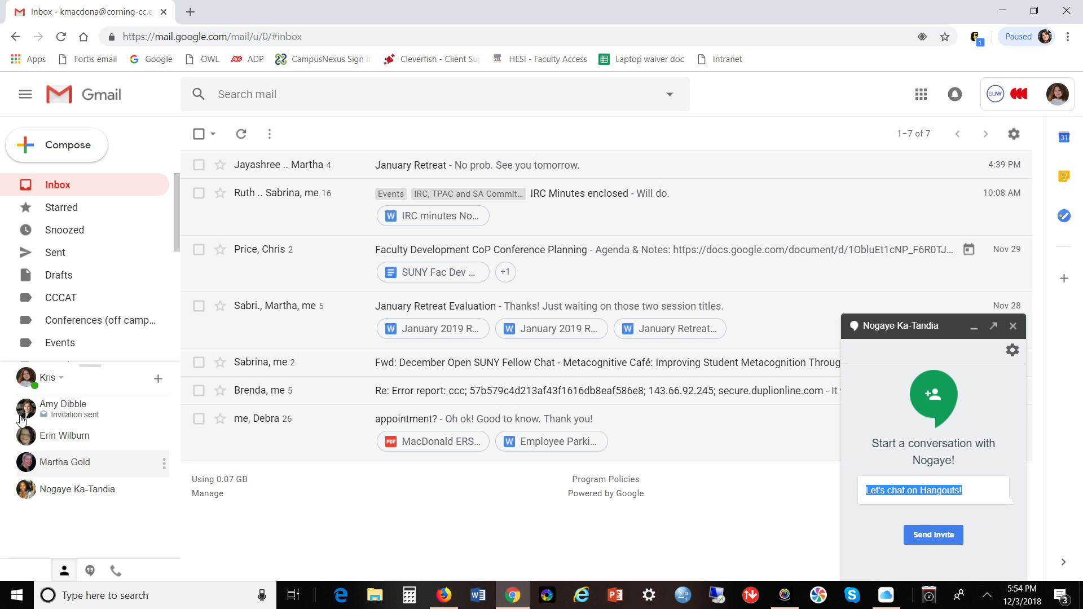
{"action": "left_click", "coordinate": [78, 416]}
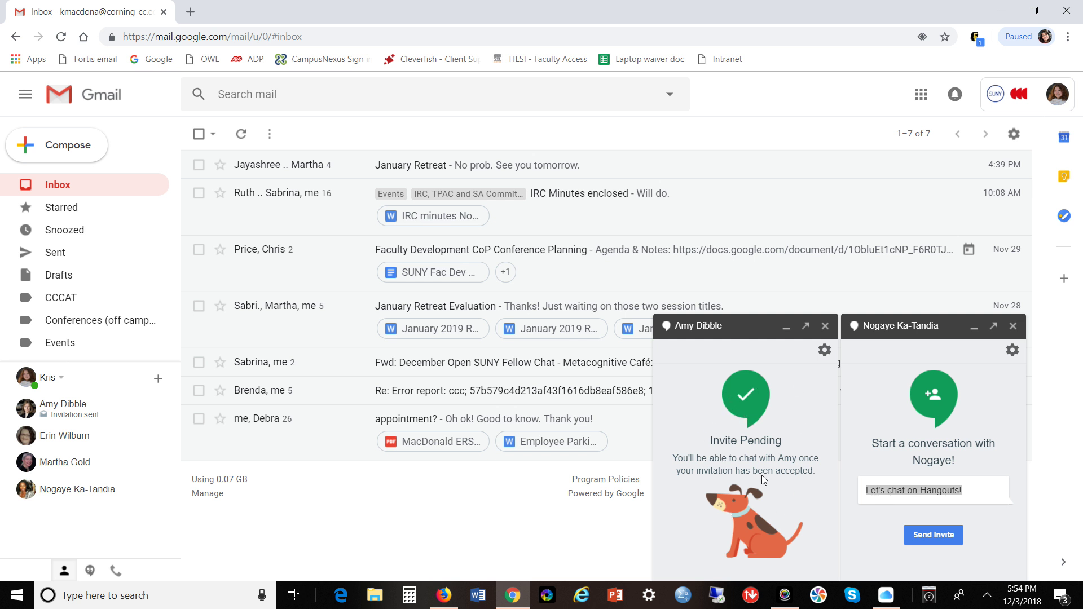
Close both Hangouts chat windows, then reopen the invite-pending contact's chat.
{"action": "left_click", "coordinate": [825, 327]}
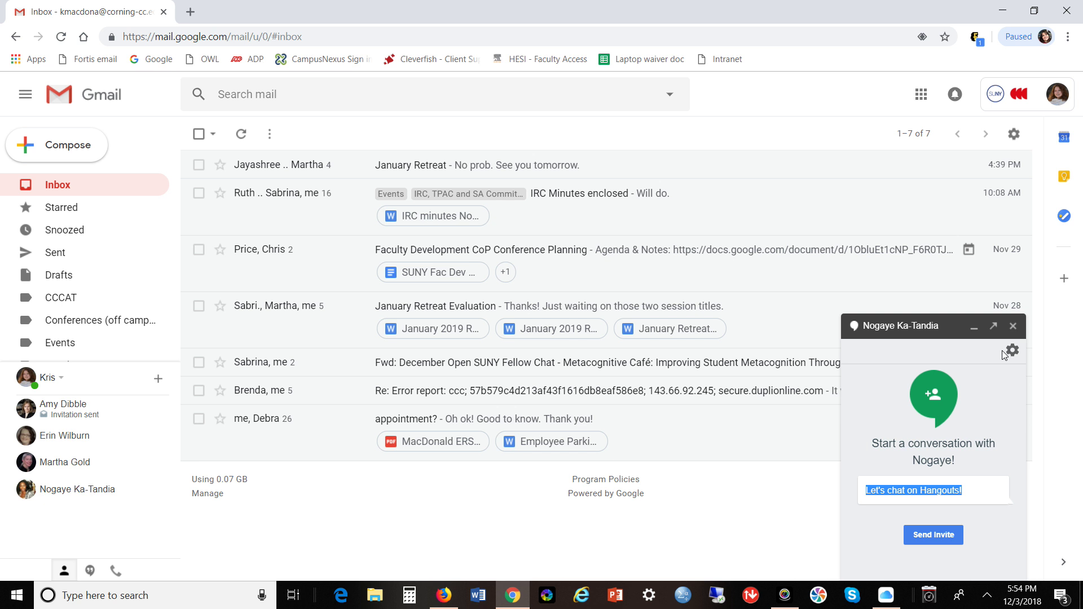
{"action": "left_click", "coordinate": [1013, 327]}
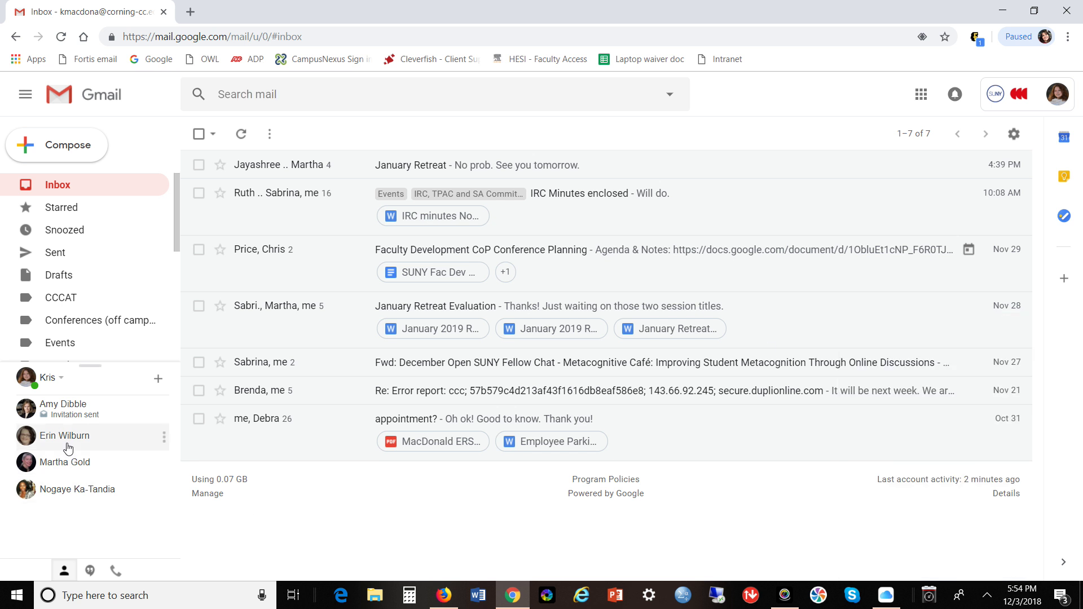
{"action": "left_click", "coordinate": [75, 420]}
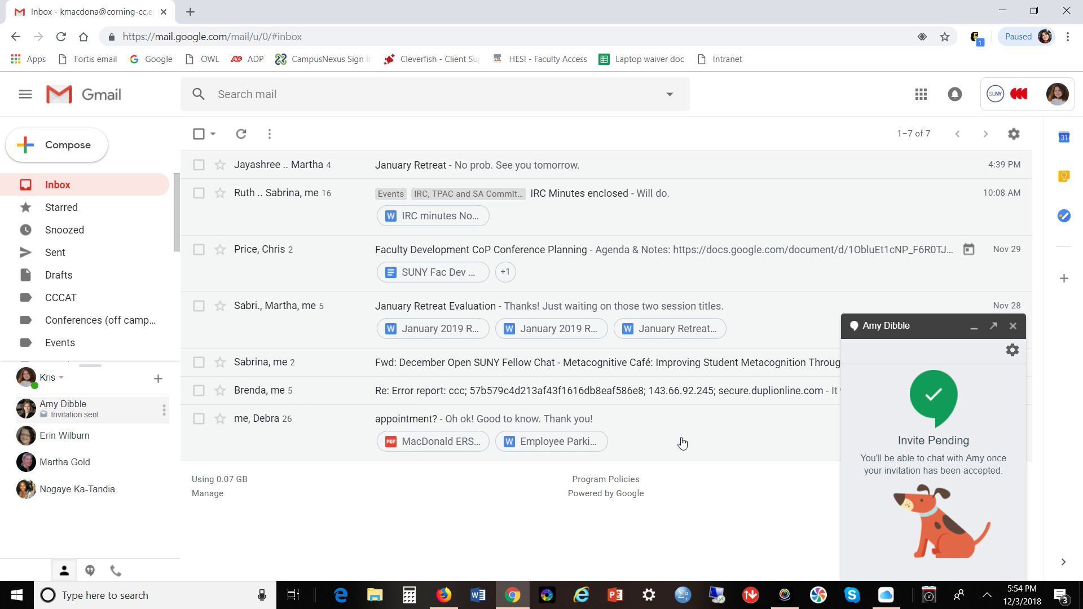
Pop the chat out, dock it back, pop it out again, then close the separate chat window.
{"action": "left_click", "coordinate": [994, 327]}
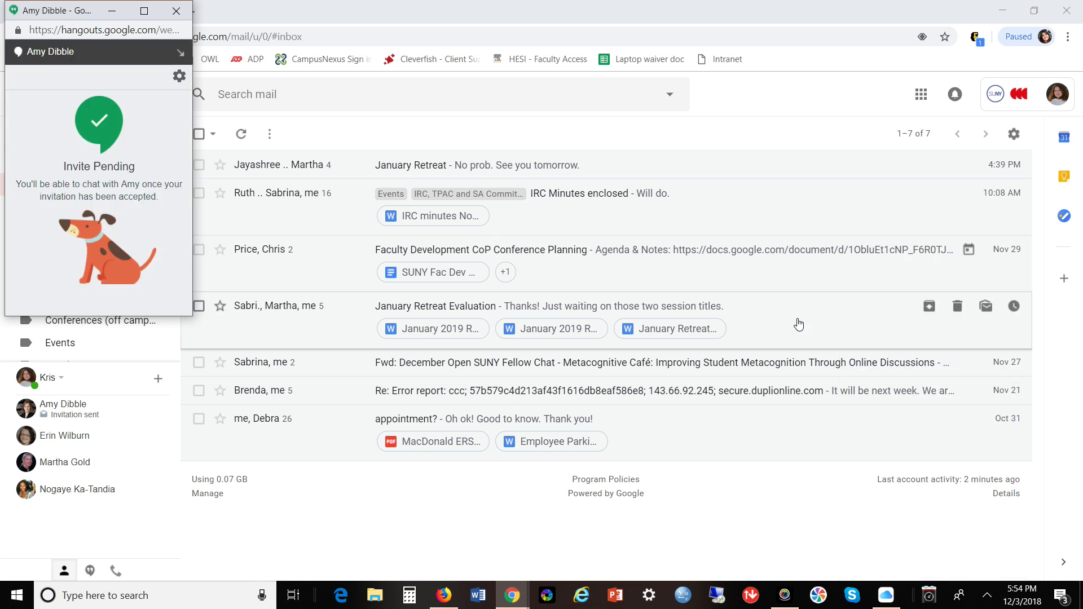
{"action": "left_click", "coordinate": [180, 52]}
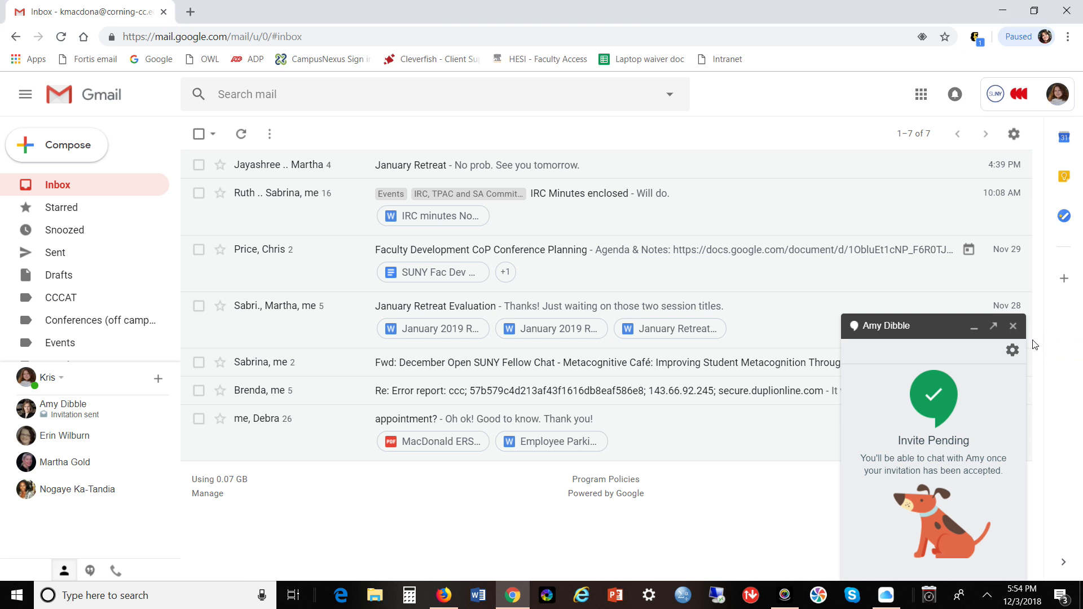
{"action": "left_click", "coordinate": [993, 327]}
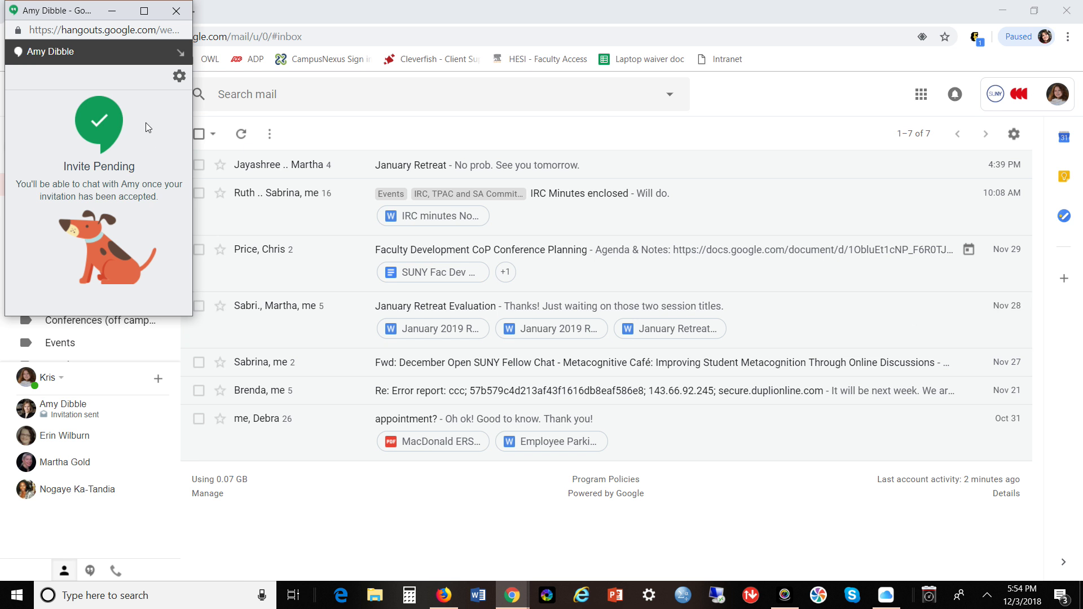
{"action": "left_click", "coordinate": [176, 21]}
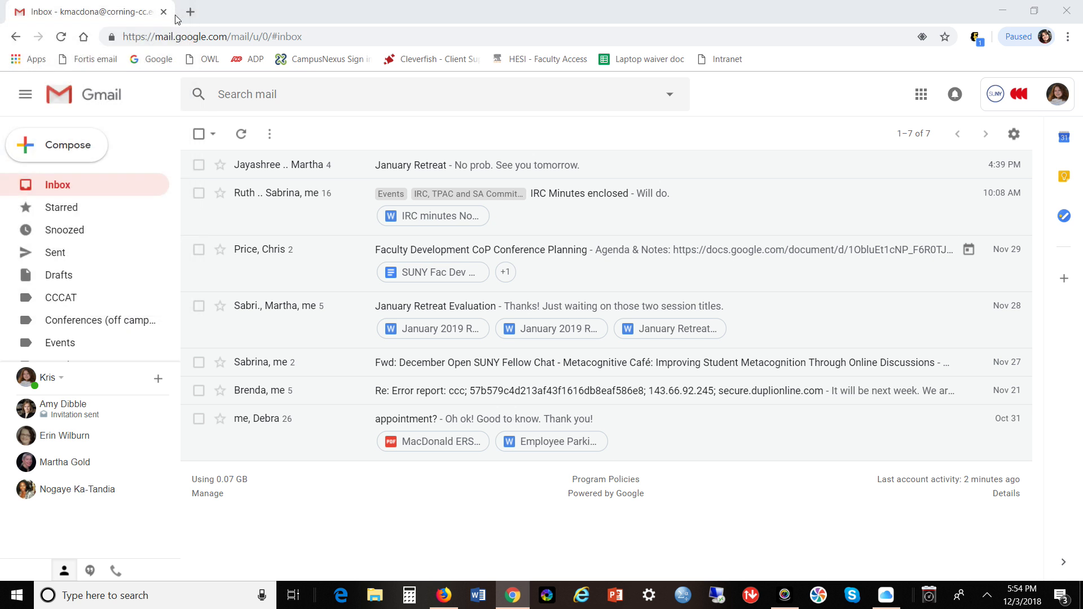
{"action": "left_click", "coordinate": [156, 379]}
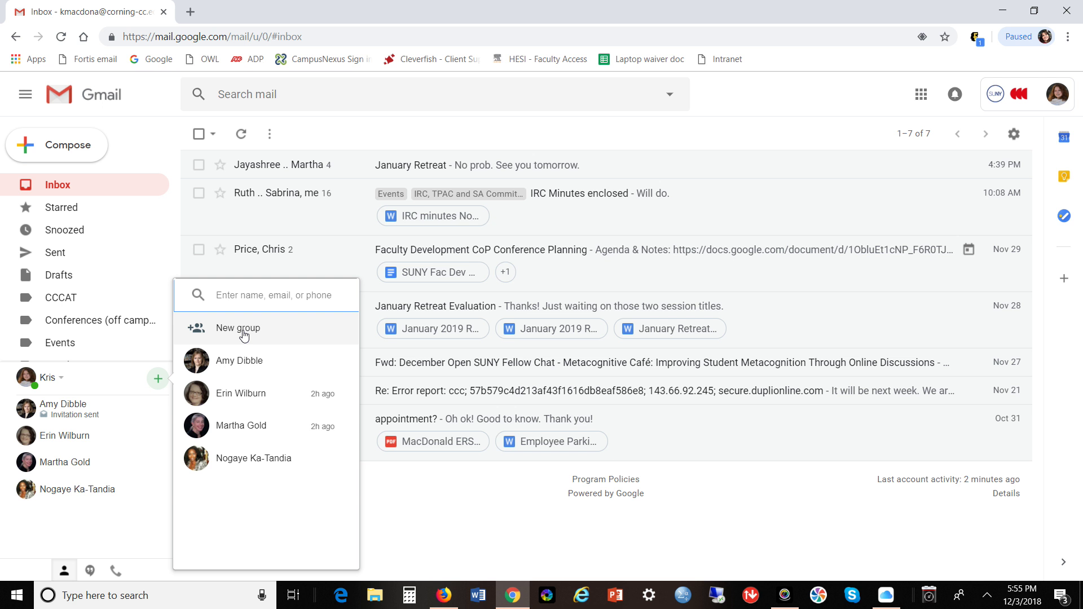
Open the chat with the third contact in the New conversation list.
{"action": "left_click", "coordinate": [249, 427]}
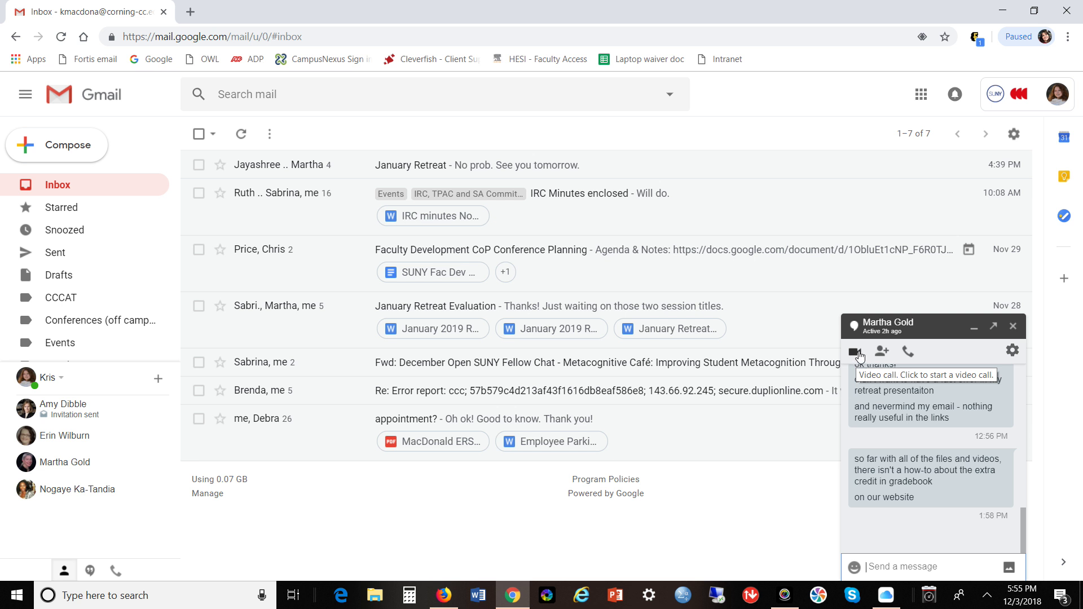
Close the chat window, then open and dismiss the Google apps grid.
{"action": "left_click", "coordinate": [1013, 327]}
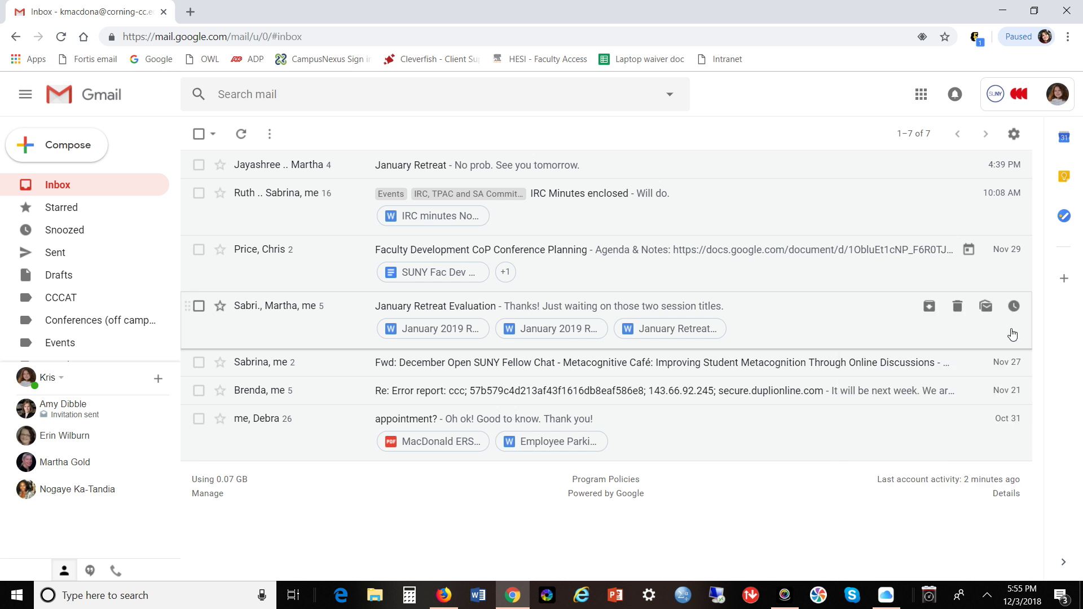
{"action": "left_click", "coordinate": [921, 96]}
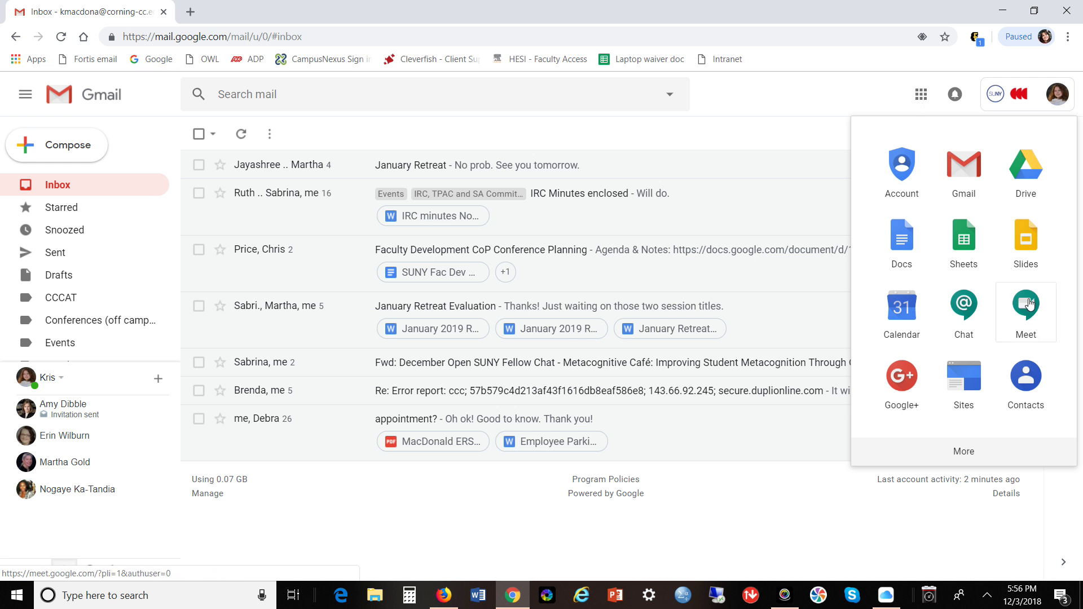
{"action": "left_click", "coordinate": [814, 107]}
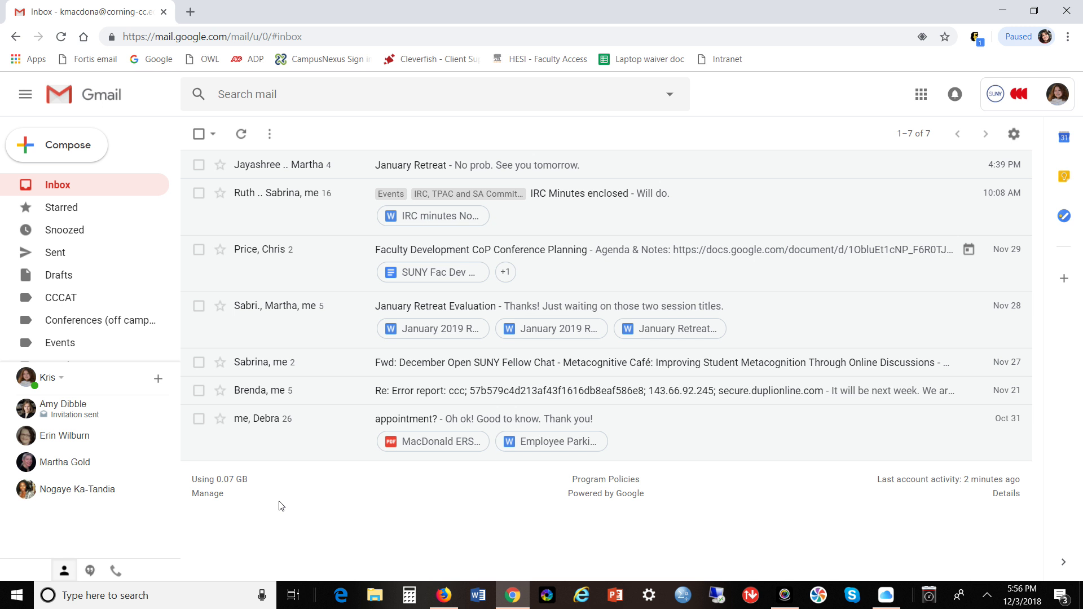
Send a contact the chat greeting "You're on candid camera!" and close the chat.
{"action": "left_click", "coordinate": [36, 467]}
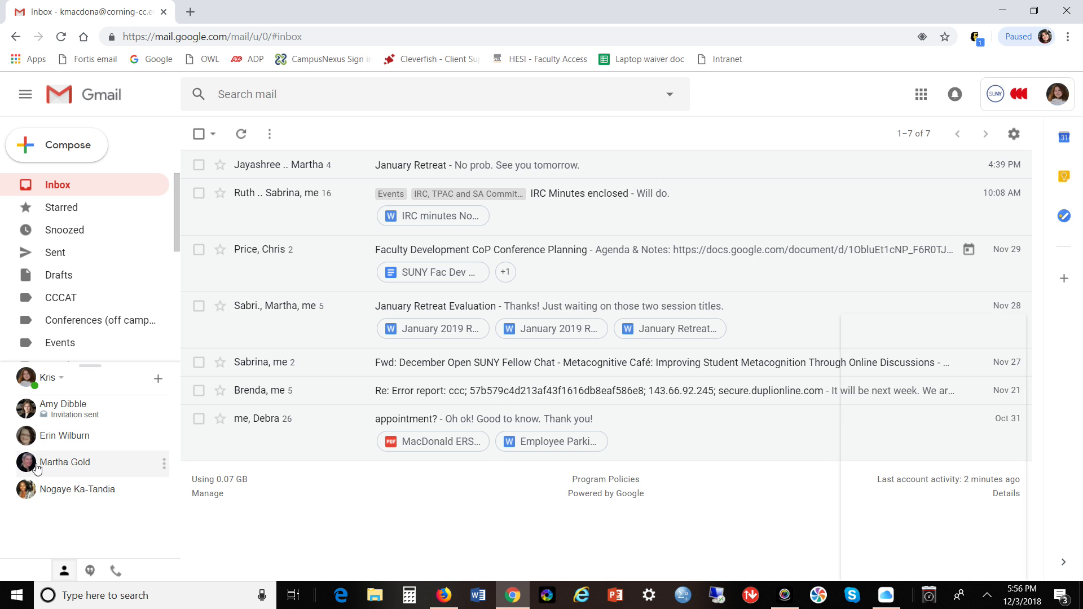
{"action": "type", "text": "Hi, Marth"}
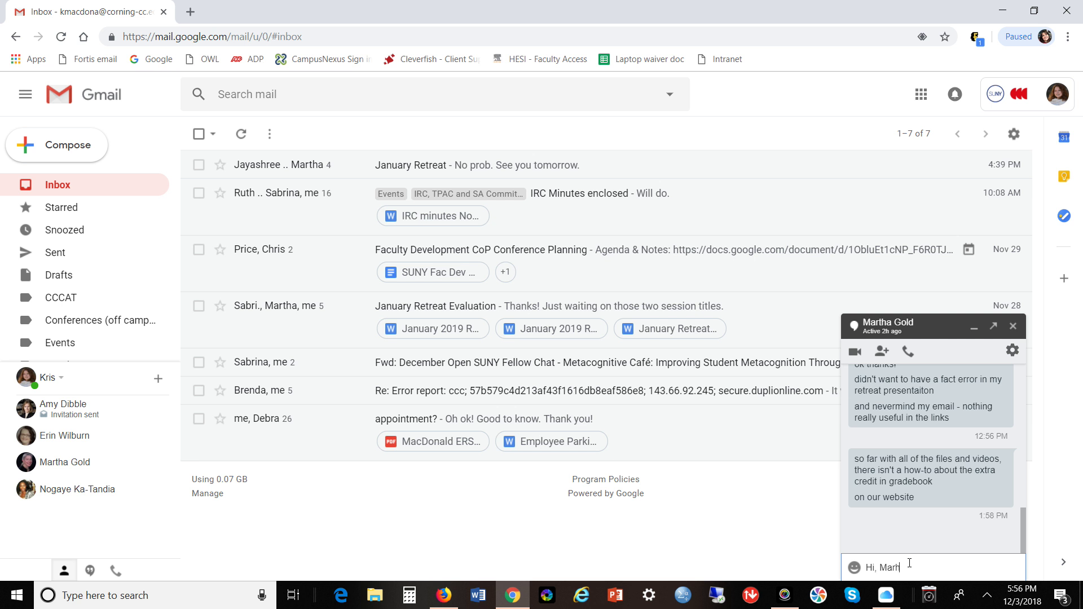
{"action": "type", "text": "a!  You're on candid camera!"}
{"action": "key", "text": "Return"}
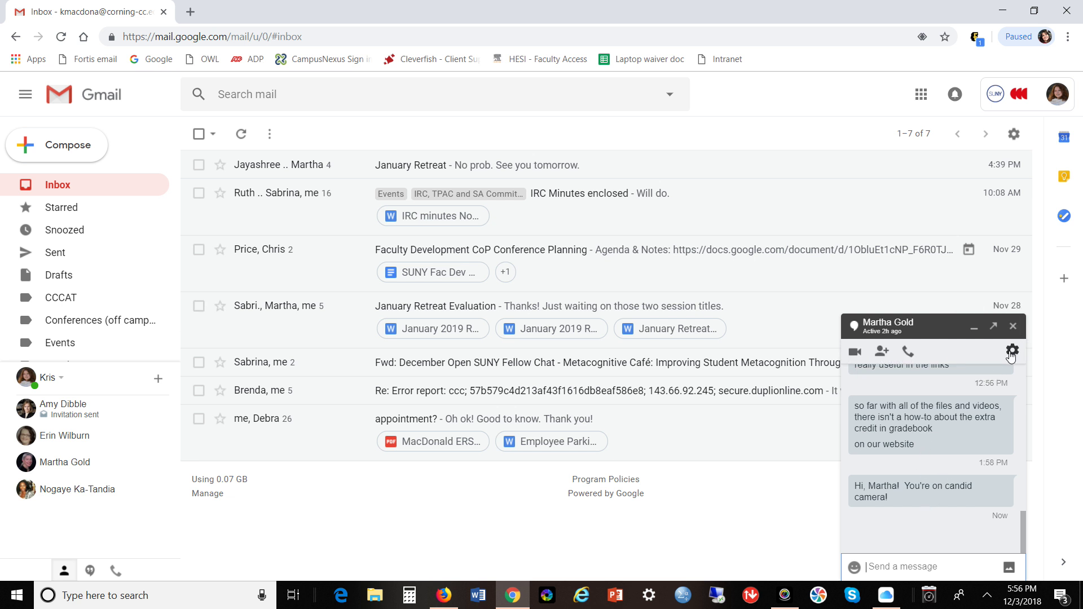
{"action": "left_click", "coordinate": [1013, 327]}
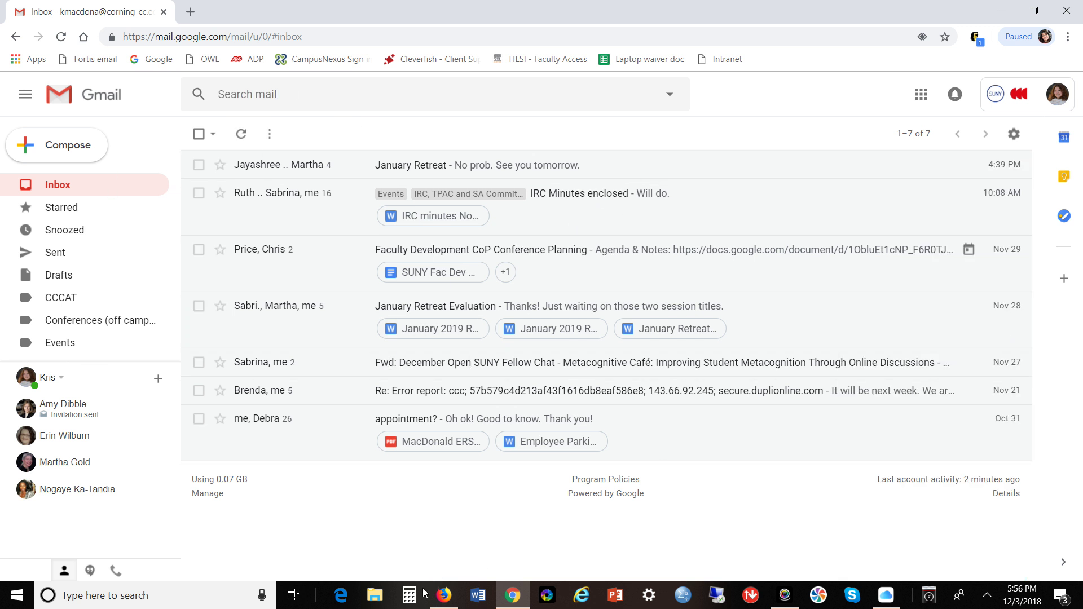
Try signing in to Google in Firefox and open the clear cache and cookies help after the cookie error.
{"action": "left_click", "coordinate": [443, 603]}
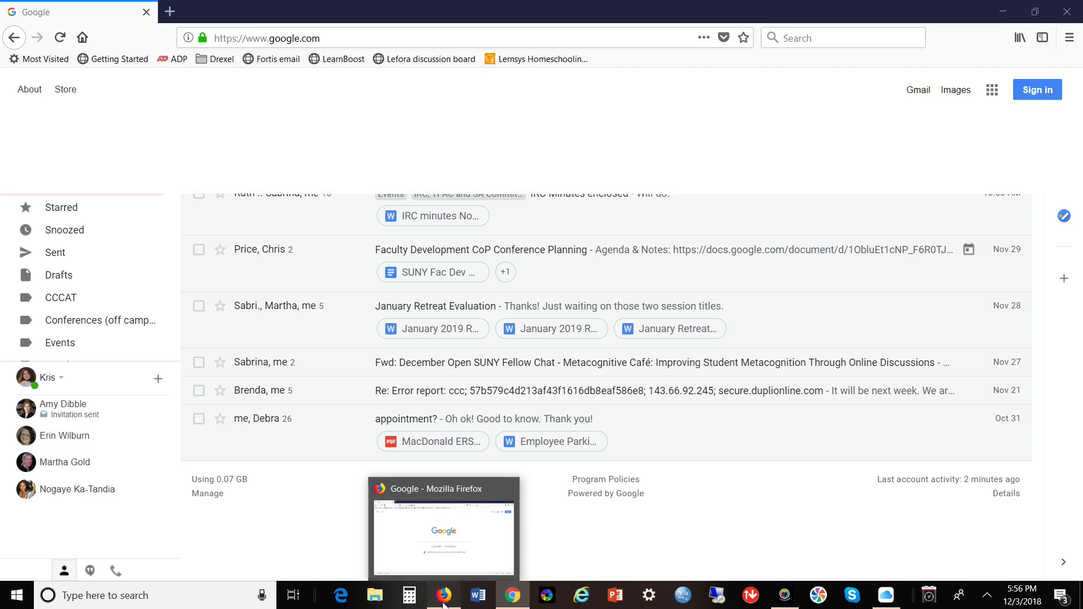
{"action": "left_click", "coordinate": [1045, 97]}
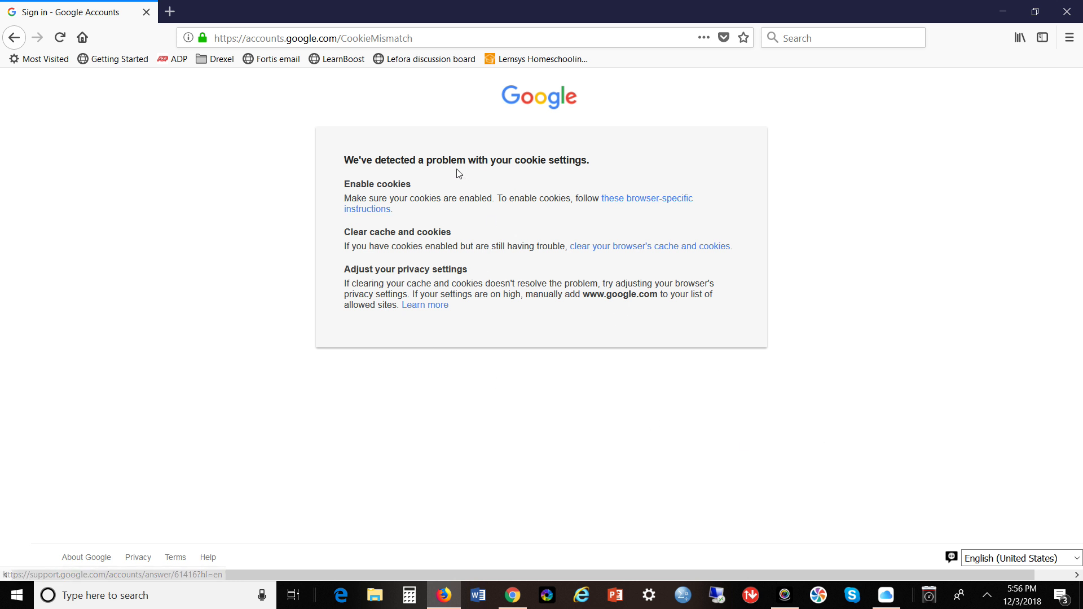
{"action": "left_click", "coordinate": [61, 43]}
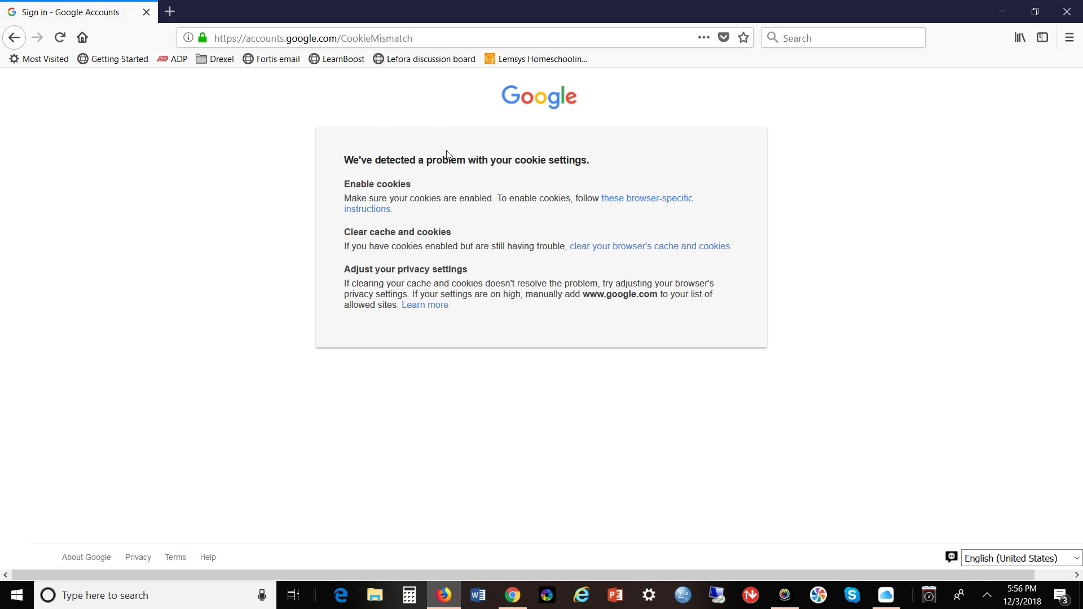
{"action": "left_click", "coordinate": [615, 247]}
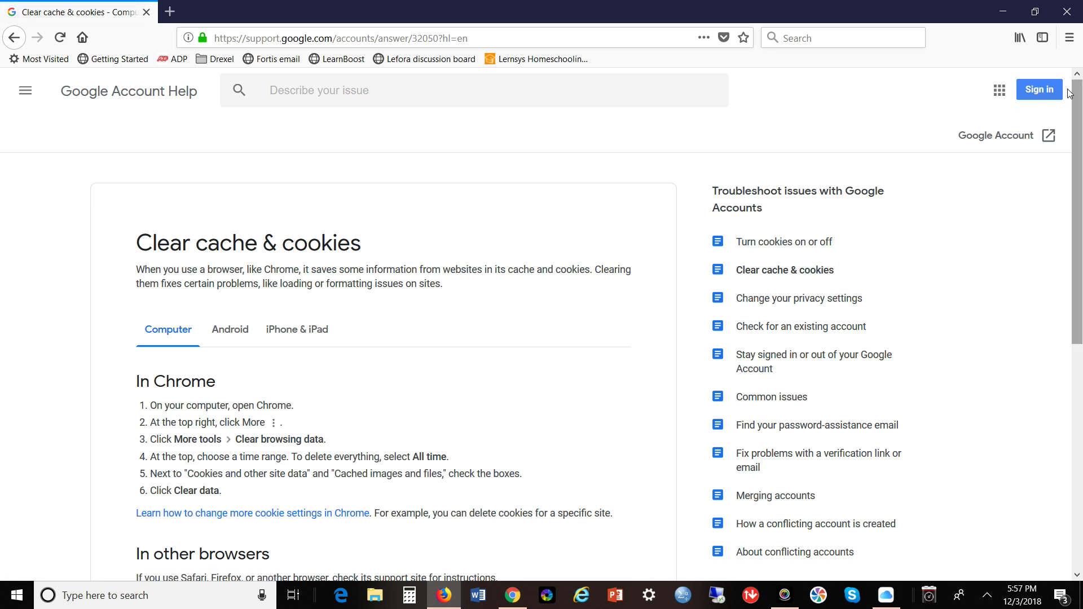
Reach the 'Turn cookies on or off' instructions and open Firefox Options.
{"action": "left_click", "coordinate": [1037, 90]}
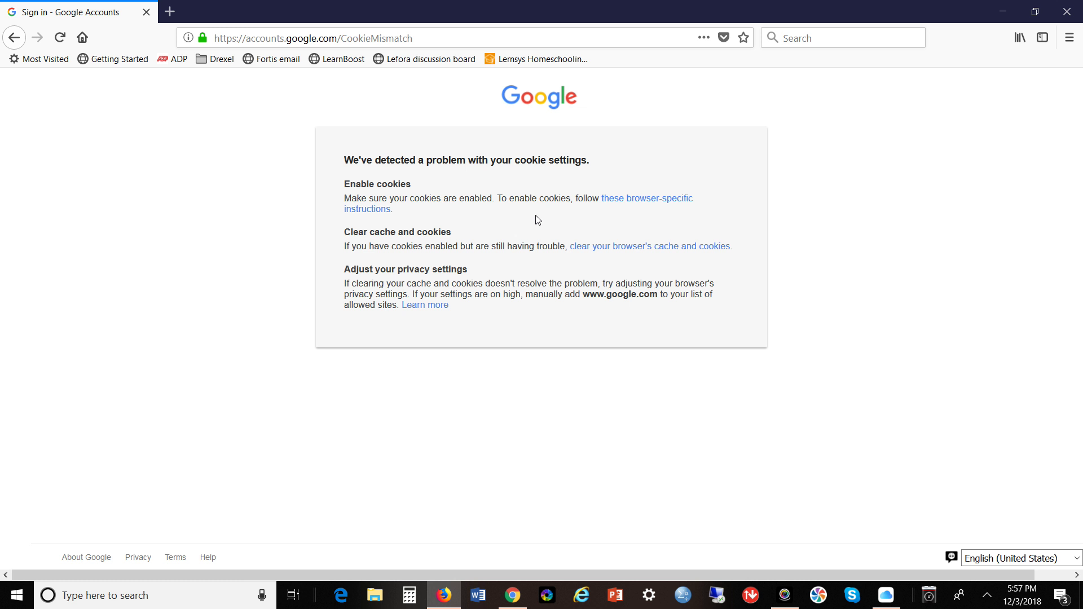
{"action": "left_click", "coordinate": [633, 206]}
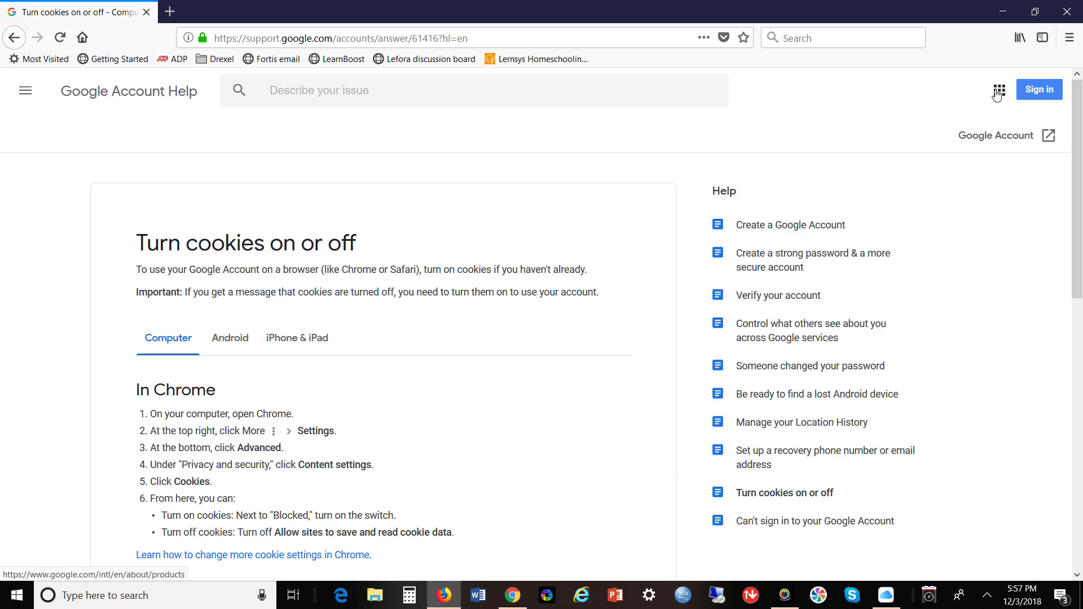
{"action": "left_click", "coordinate": [1068, 37]}
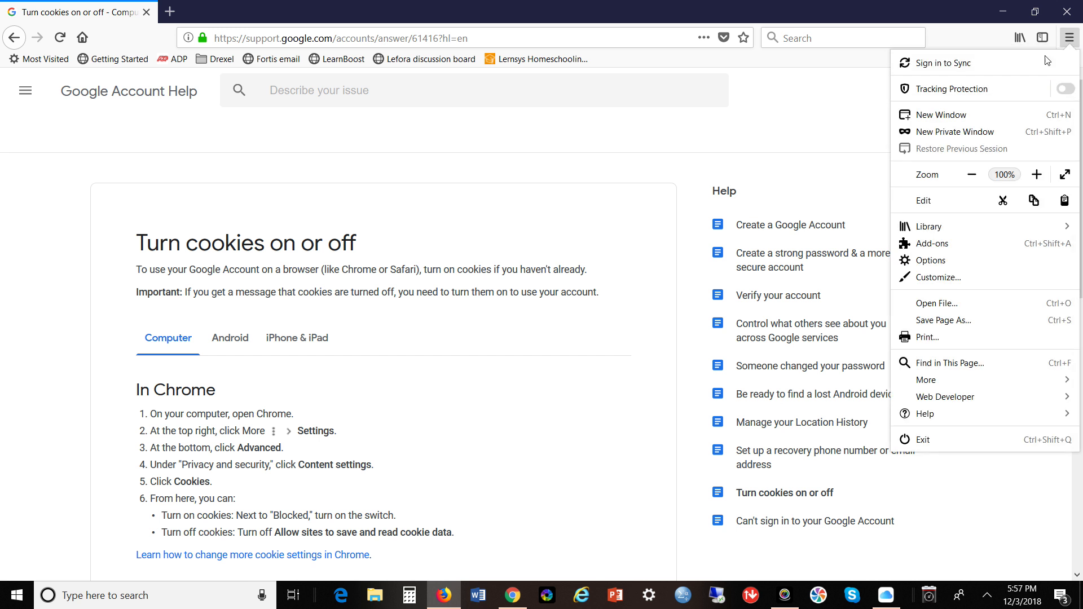
{"action": "left_click", "coordinate": [961, 261]}
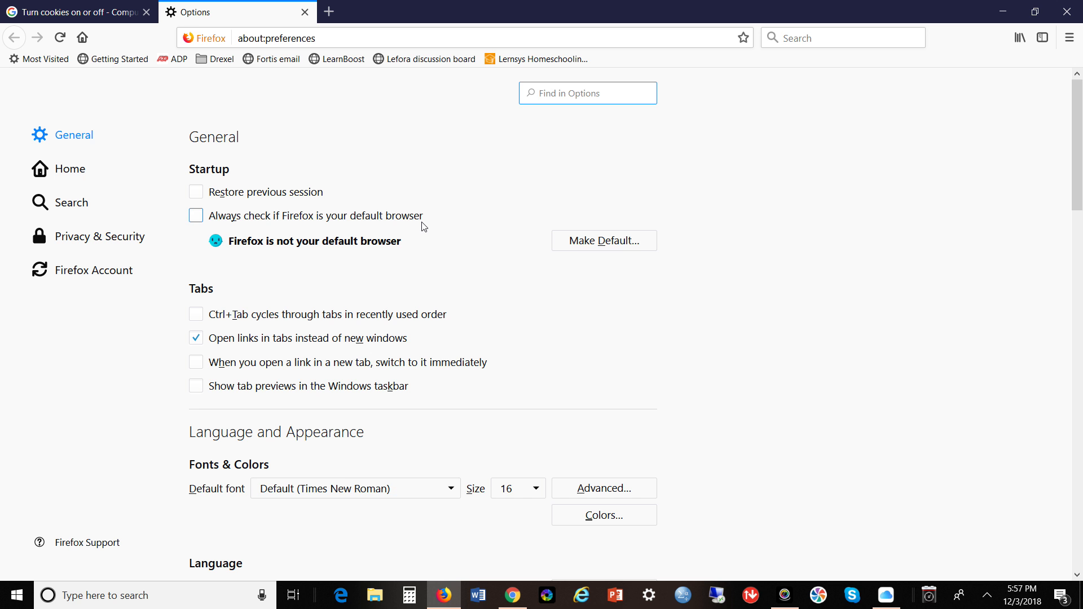
Clear all cookies, site data and cached web content from Firefox Options.
{"action": "type", "text": "cookie"}
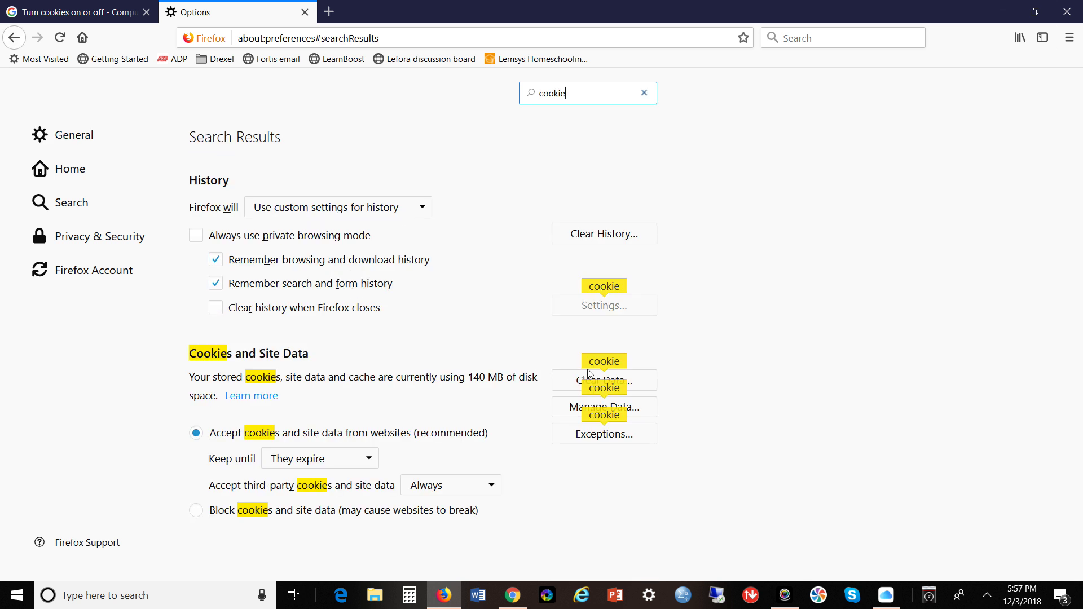
{"action": "left_click", "coordinate": [641, 386]}
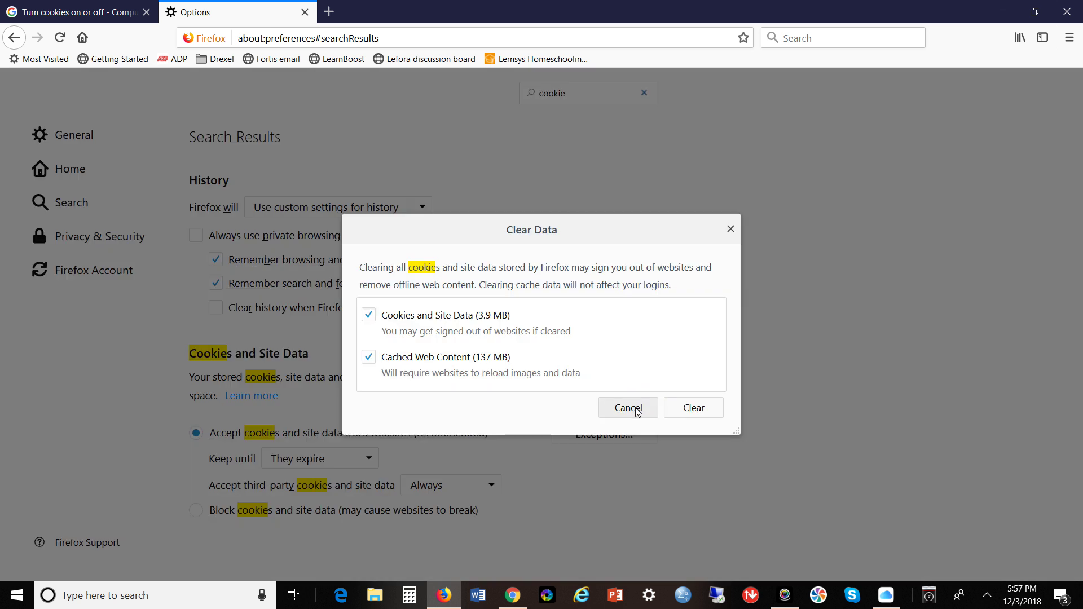
{"action": "left_click", "coordinate": [694, 410]}
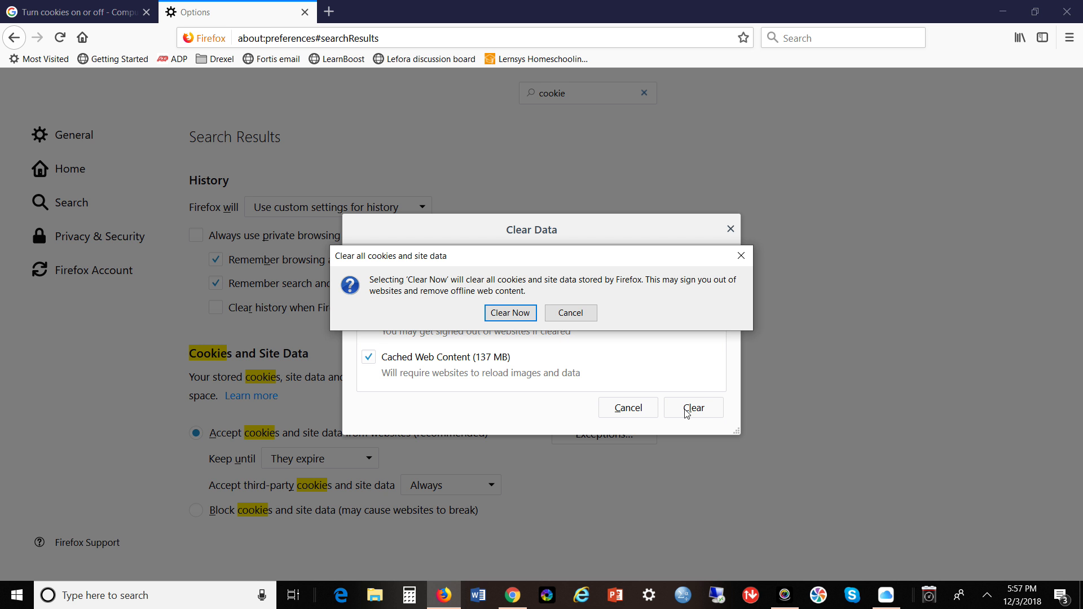
{"action": "left_click", "coordinate": [507, 313]}
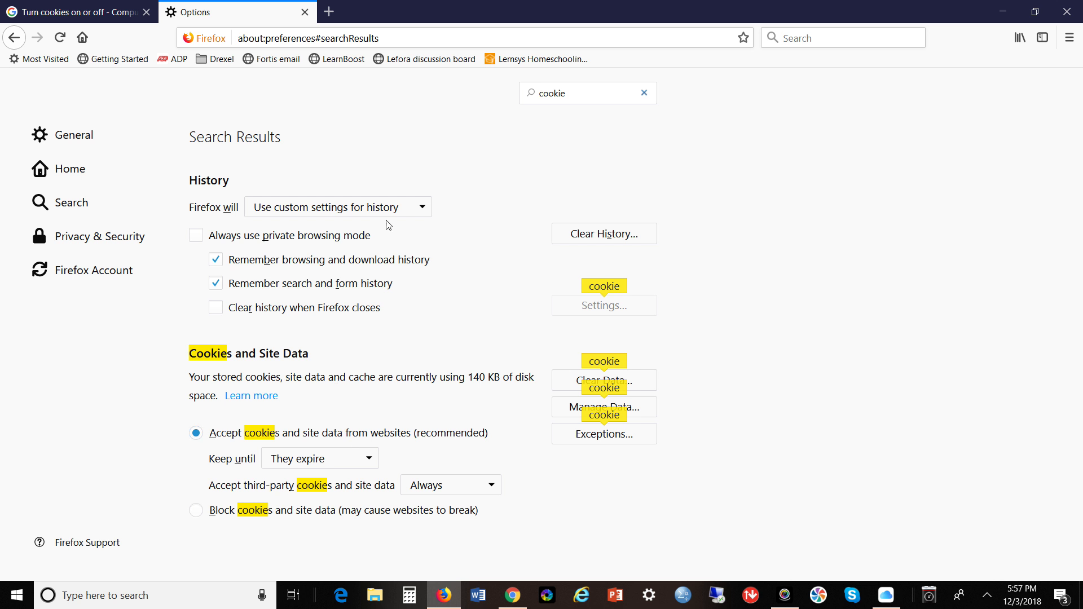
Reload the cookies help page, then close Firefox along with both tabs.
{"action": "left_click", "coordinate": [104, 17]}
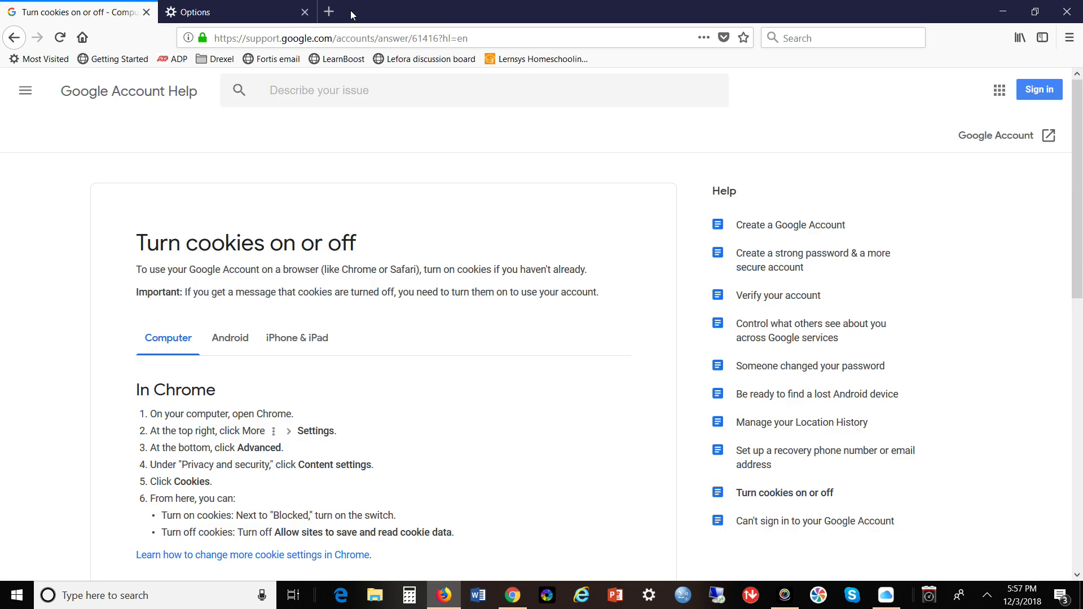
{"action": "left_click", "coordinate": [59, 38]}
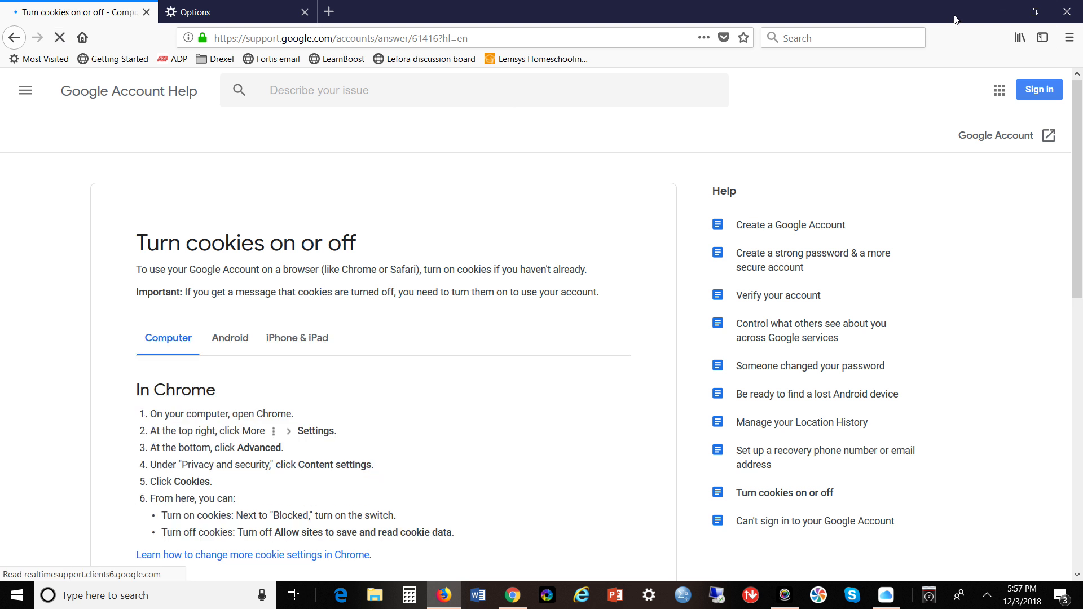
{"action": "left_click", "coordinate": [229, 12]}
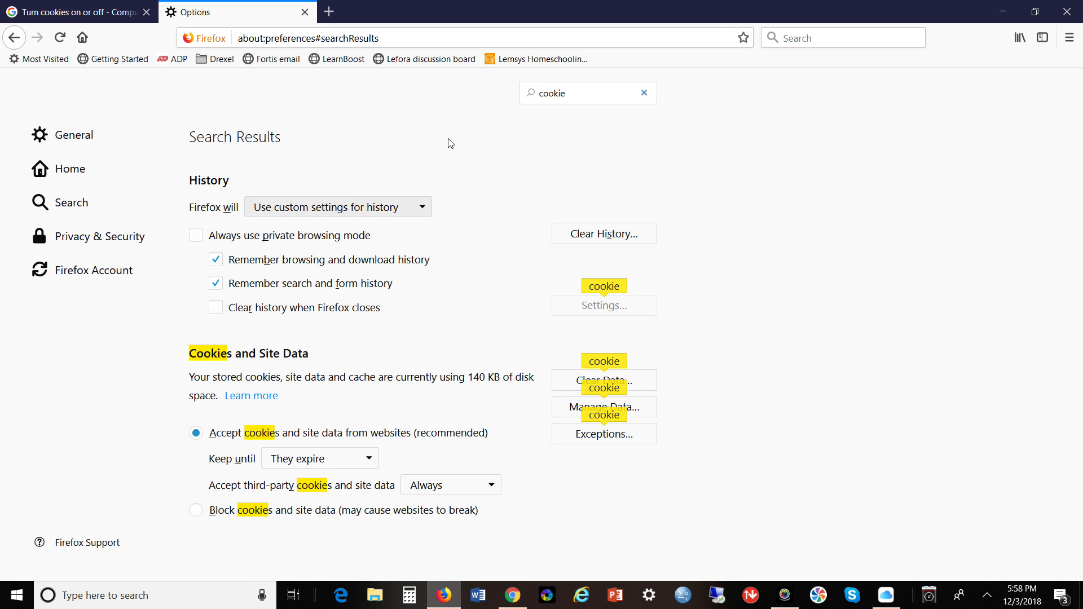
{"action": "left_click", "coordinate": [1070, 10]}
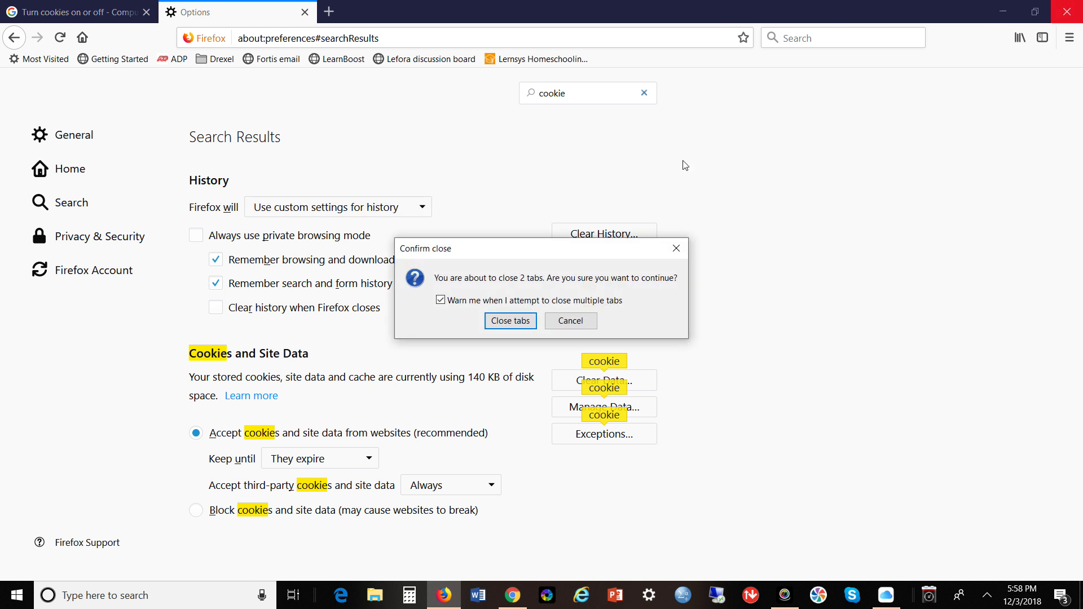
{"action": "left_click", "coordinate": [510, 320]}
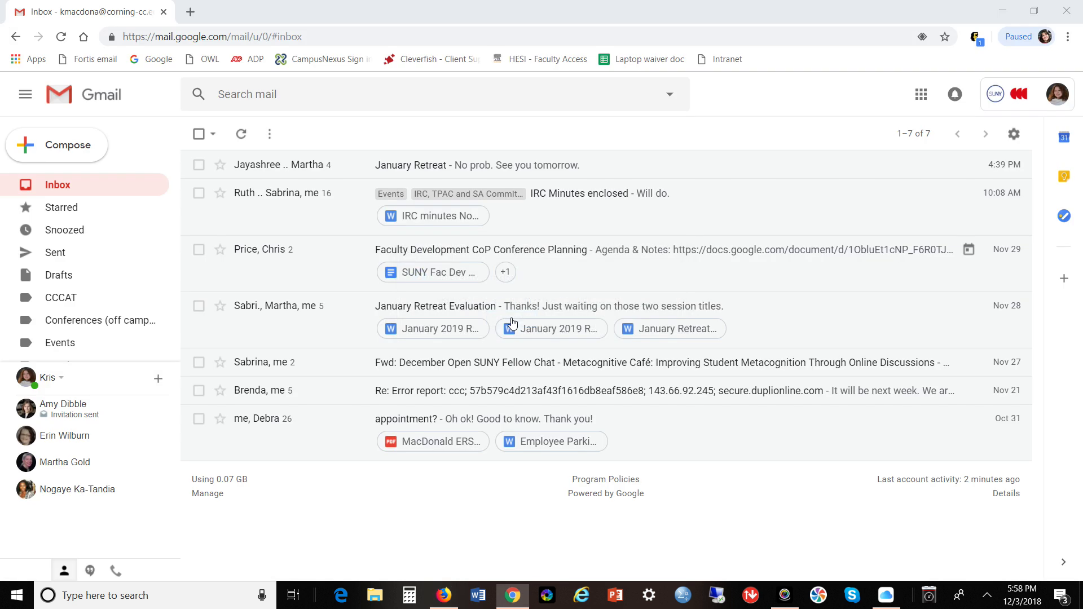
Minimize the Chrome Gmail window and relaunch Firefox so its pending update starts installing.
{"action": "left_click", "coordinate": [447, 597]}
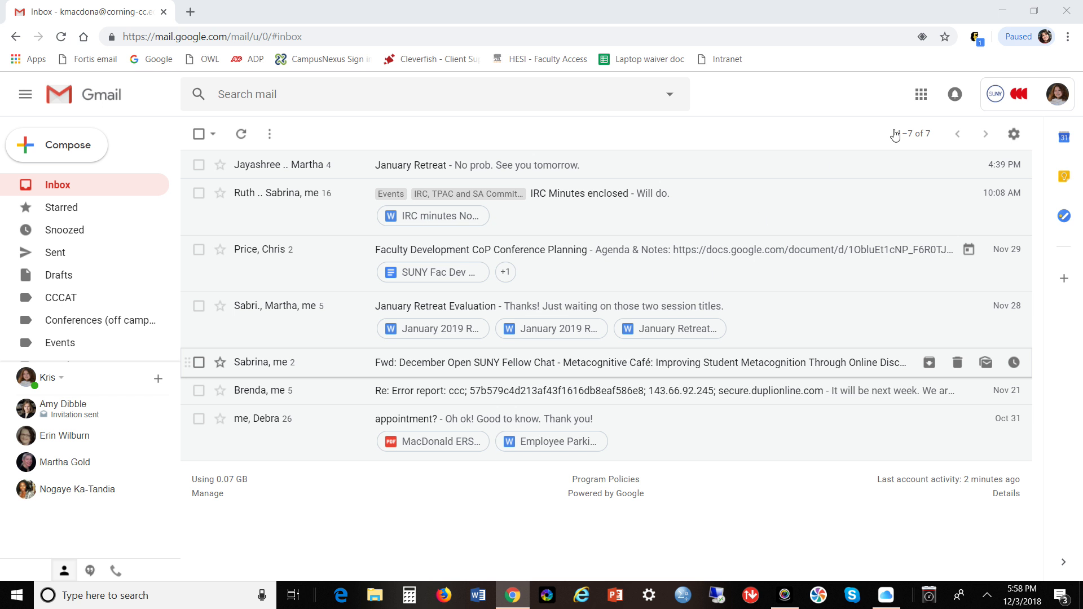
{"action": "left_click", "coordinate": [1004, 11]}
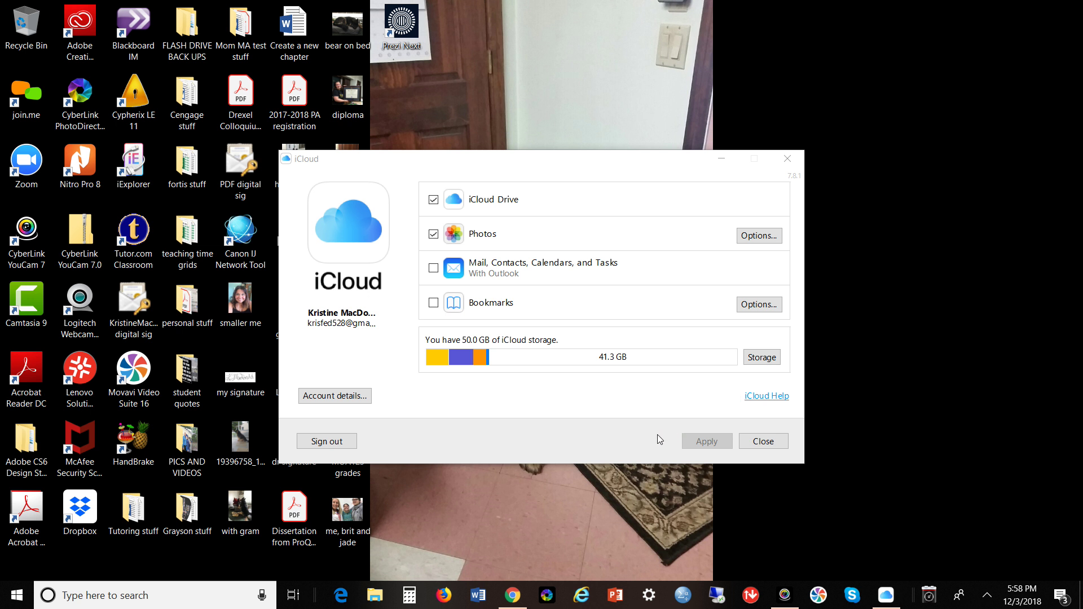
{"action": "left_click", "coordinate": [443, 596]}
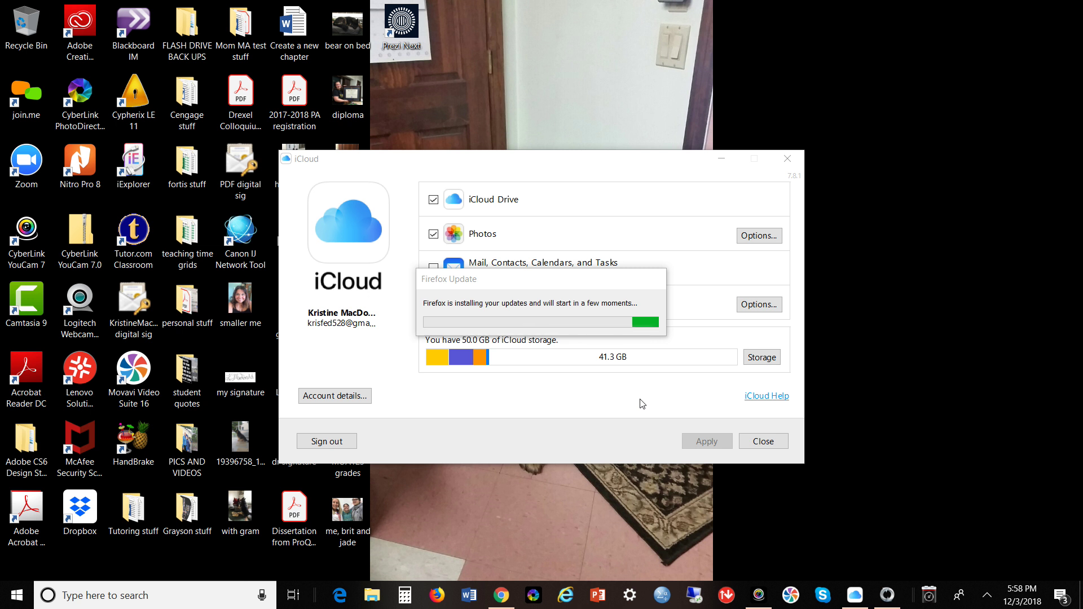
Close the iCloud window, let the Firefox update finish, then load google.com.
{"action": "left_click", "coordinate": [763, 441]}
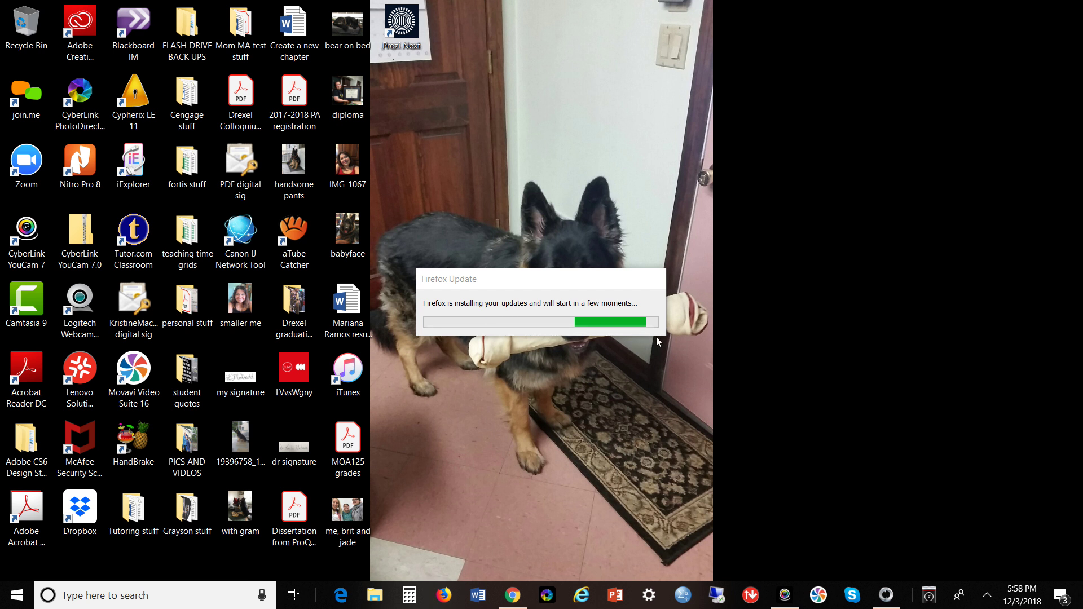
{"action": "left_click_drag", "start_coordinate": [551, 281], "coordinate": [554, 407]}
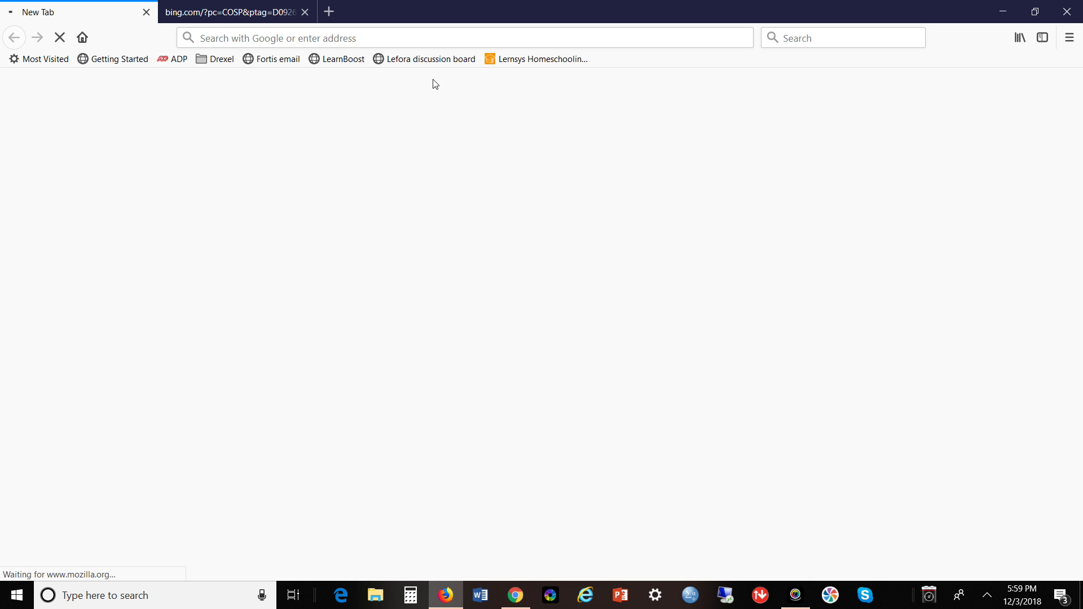
{"action": "left_click", "coordinate": [365, 38]}
{"action": "type", "text": "google.com/"}
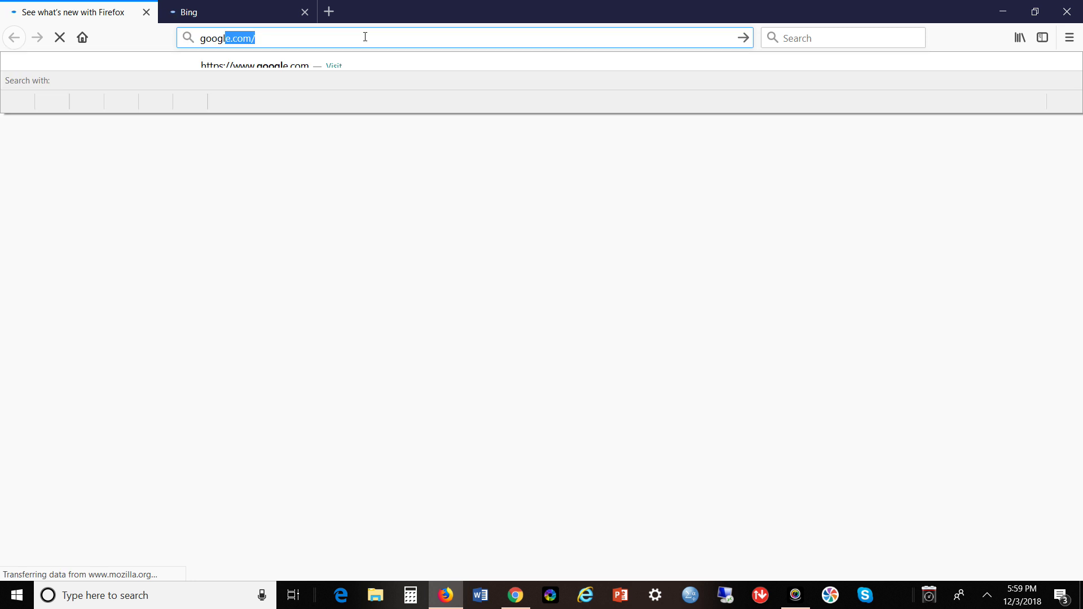
{"action": "key", "text": "Return"}
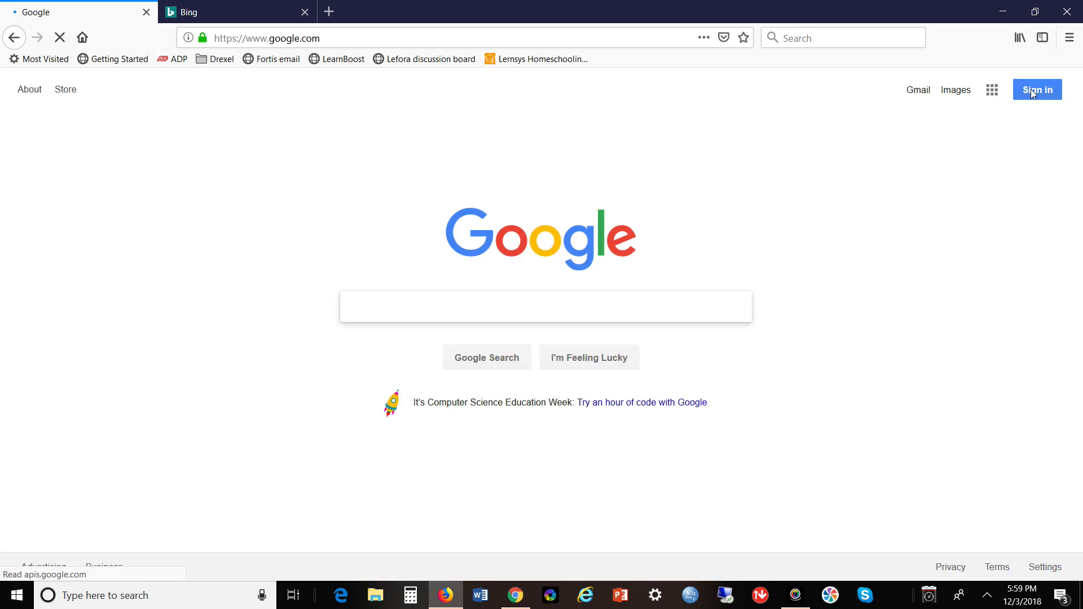
Start Google sign-in, close the Bing tab, and replace the saved email with the college address.
{"action": "left_click", "coordinate": [1031, 92]}
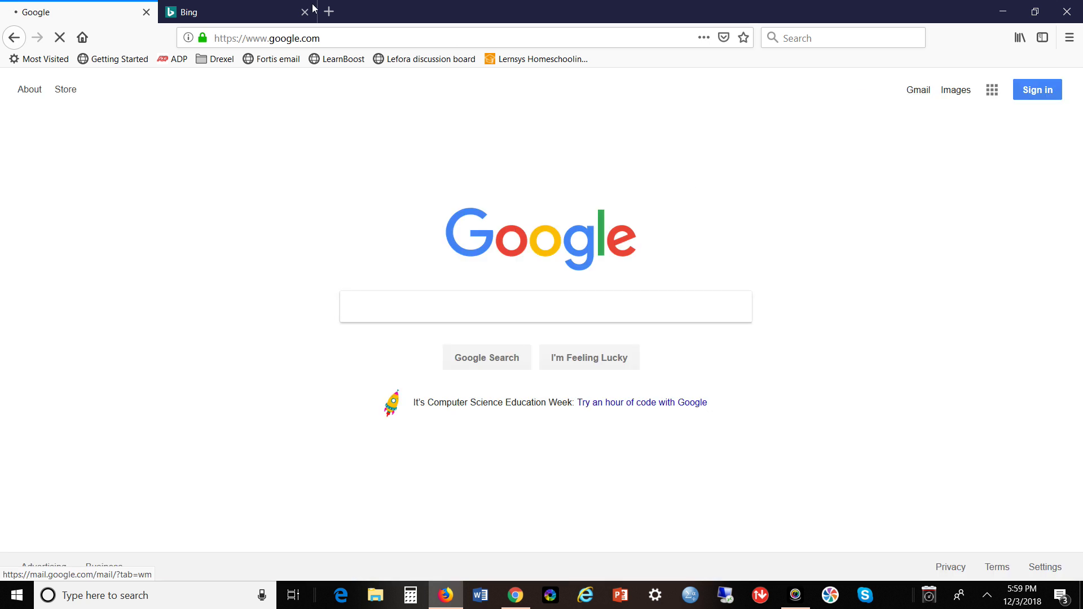
{"action": "left_click", "coordinate": [308, 12]}
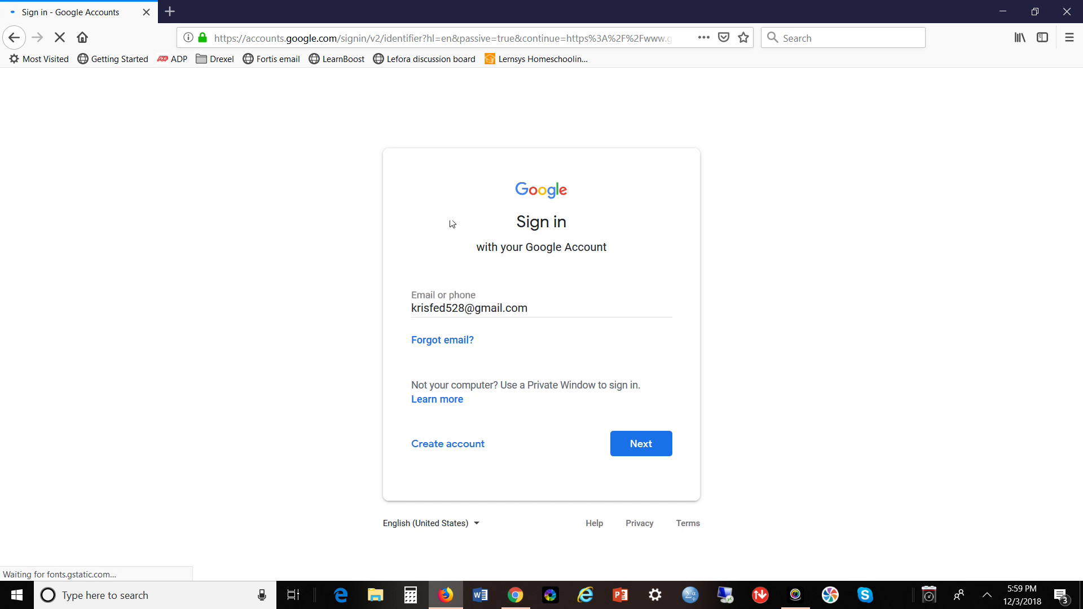
{"action": "left_click", "coordinate": [537, 313]}
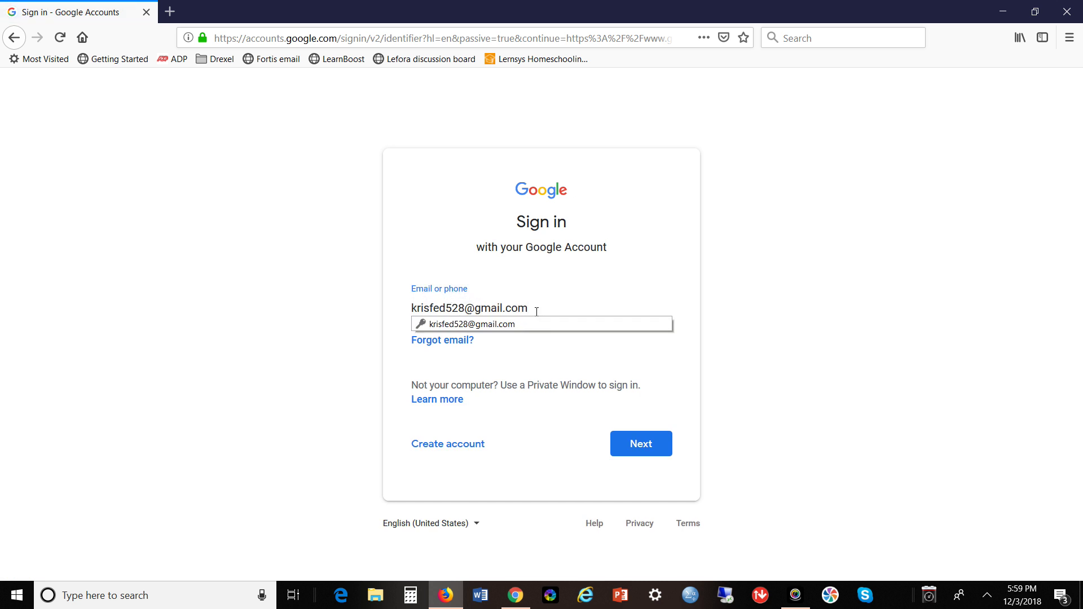
{"action": "key", "text": "ctrl+a"}
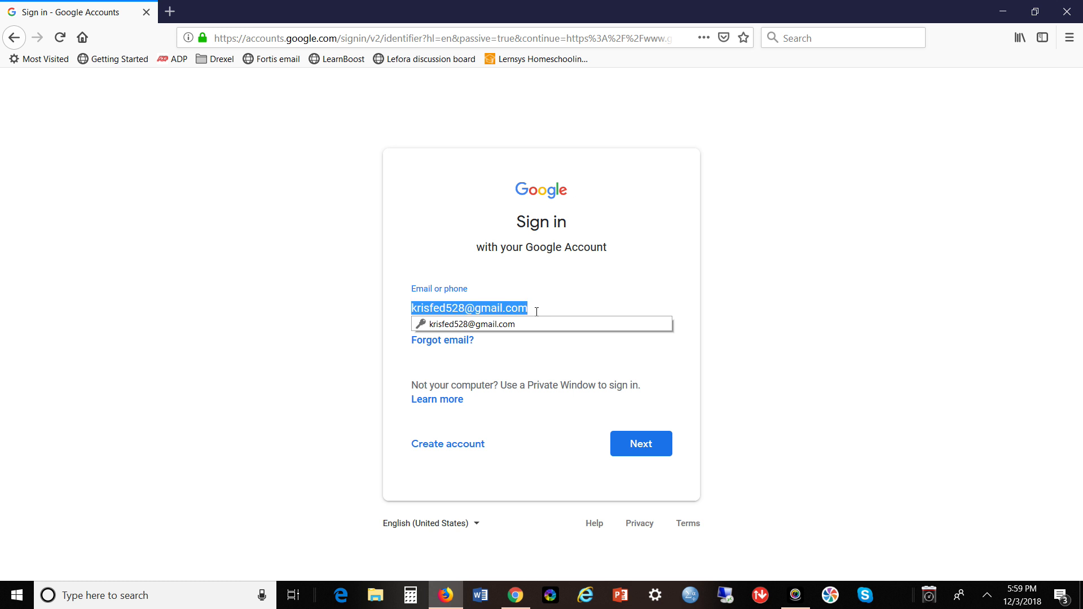
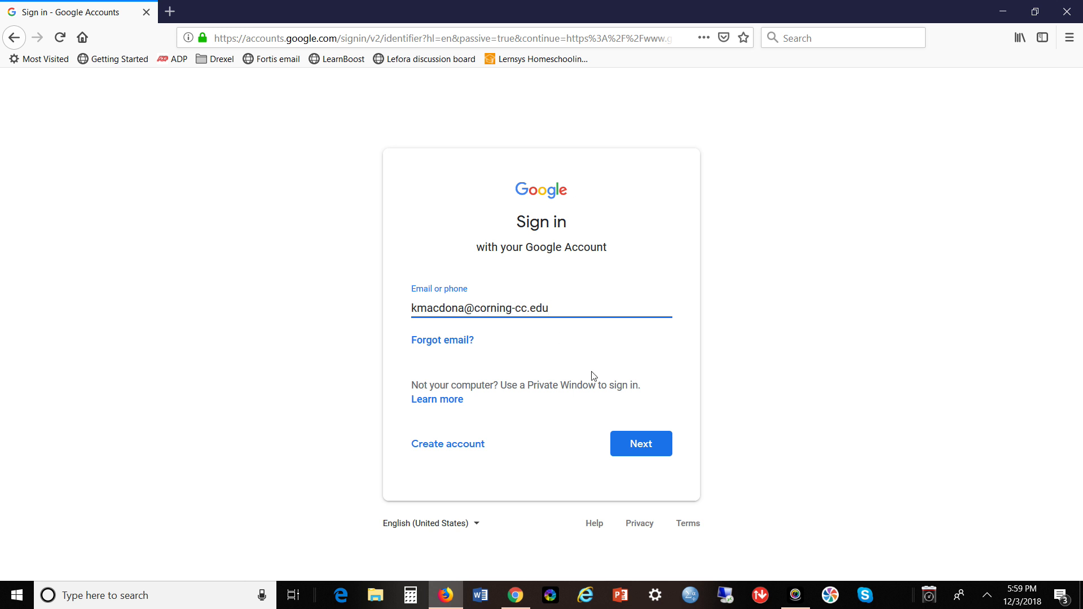
{"action": "left_click", "coordinate": [647, 436]}
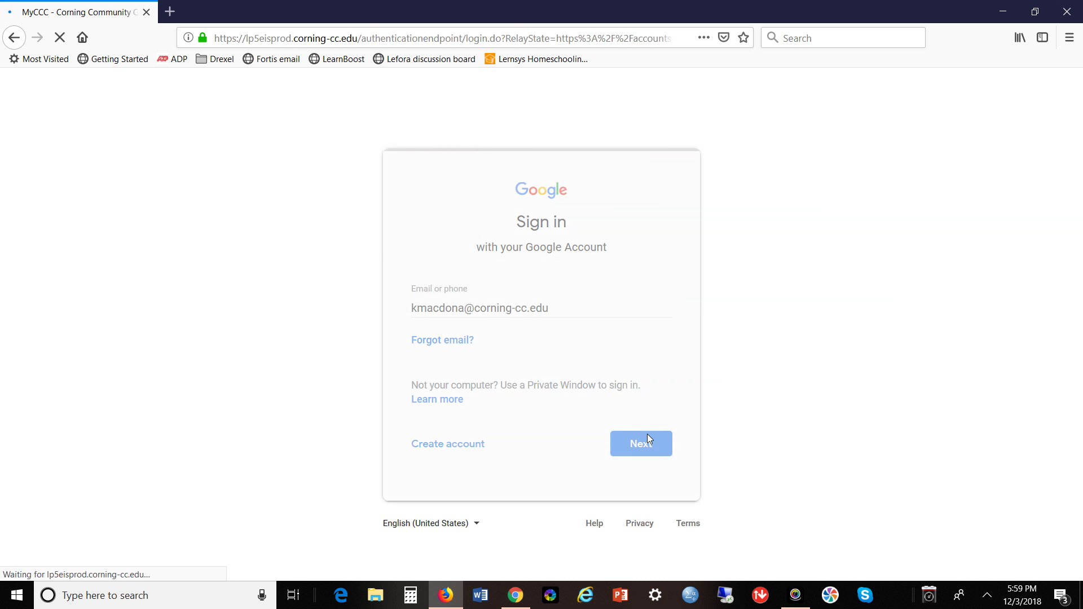
Enter the college user name and password on the college login page and submit.
{"action": "left_click", "coordinate": [584, 269]}
{"action": "key", "text": "Tab"}
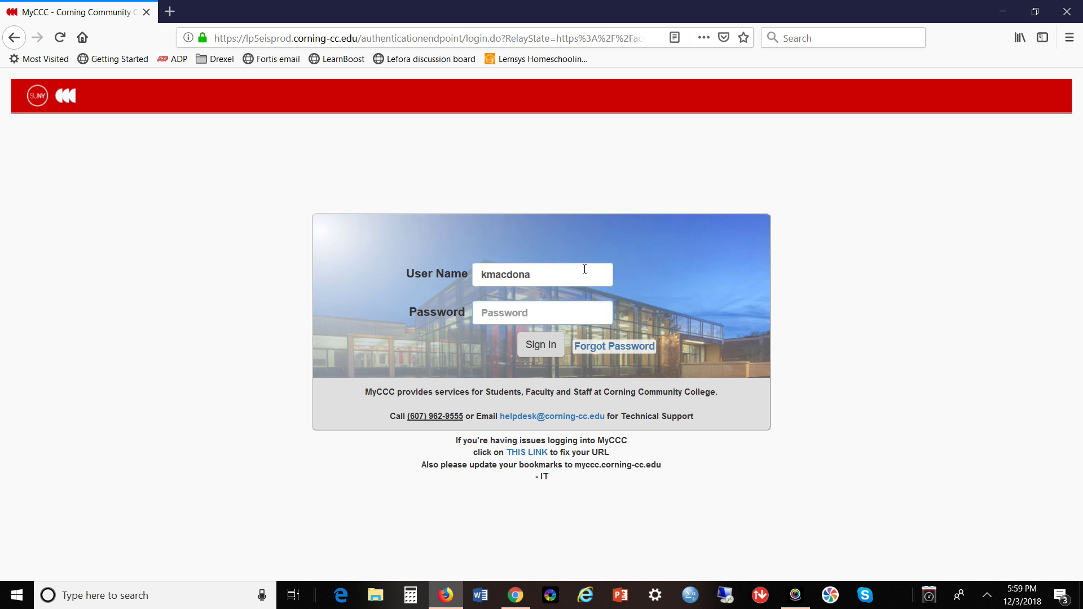
{"action": "type", "text": "***"}
{"action": "left_click", "coordinate": [538, 349]}
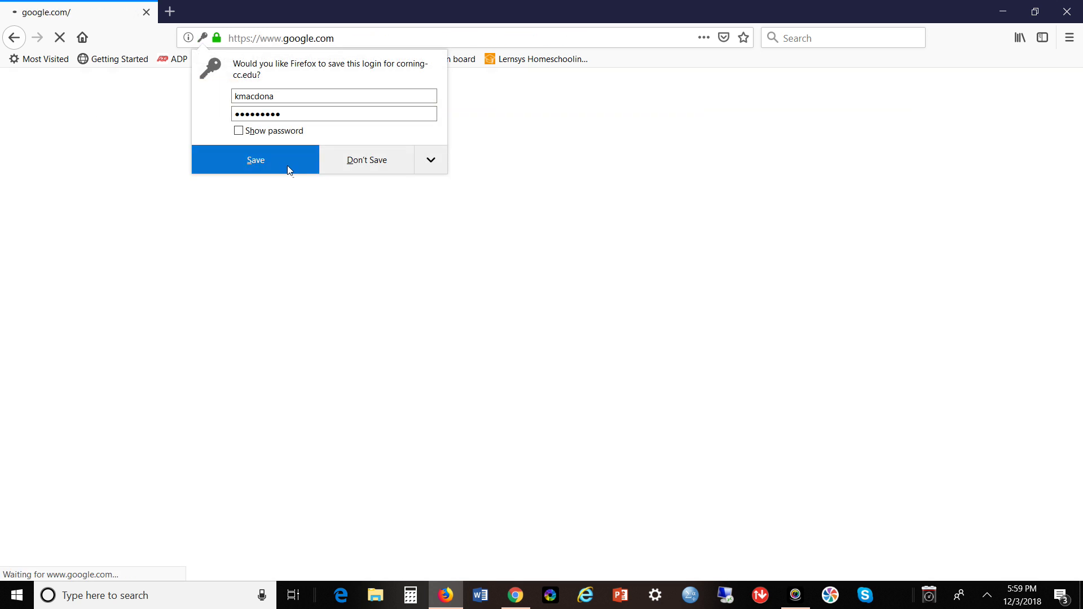
Save the college login in Firefox and go to Gmail from the Google homepage.
{"action": "left_click", "coordinate": [285, 165]}
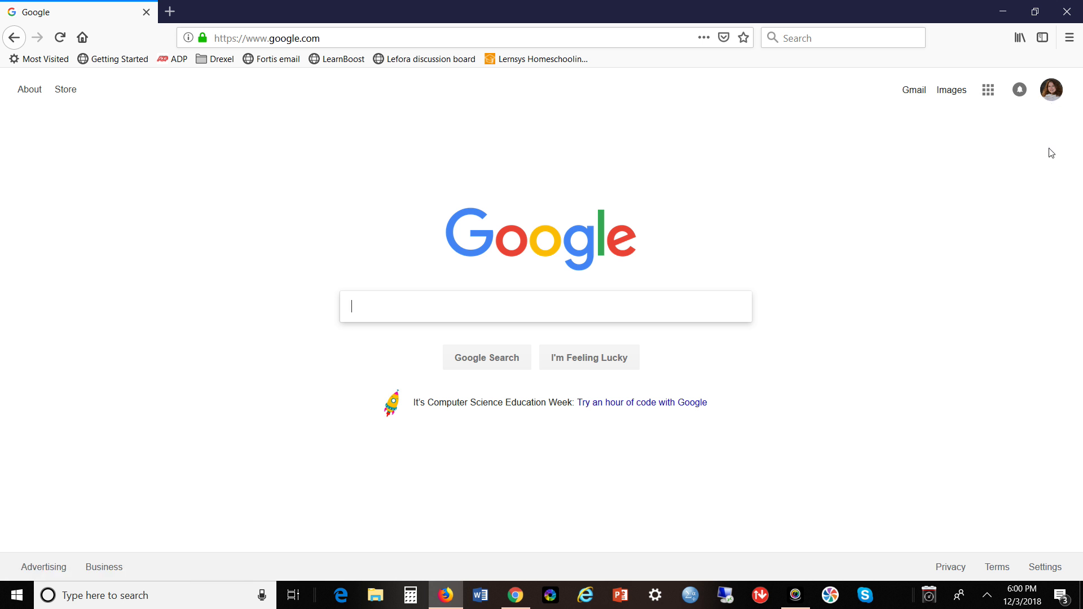
{"action": "left_click", "coordinate": [914, 92]}
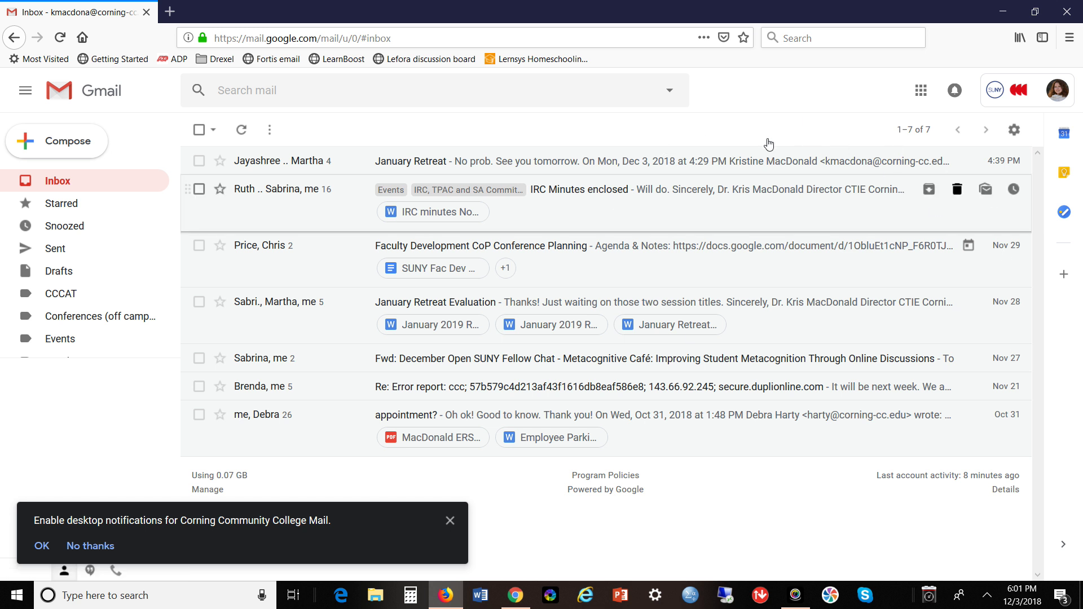
Allow mail.google.com desktop notifications, dismiss the confirmation, and show the Hangouts conversation list.
{"action": "left_click", "coordinate": [43, 547]}
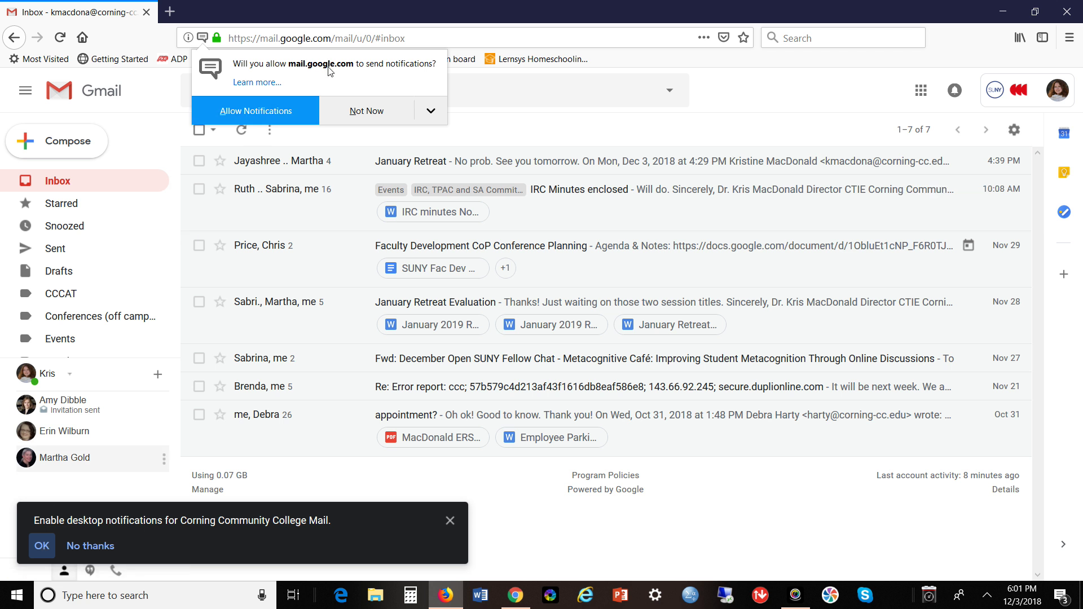
{"action": "left_click", "coordinate": [270, 115]}
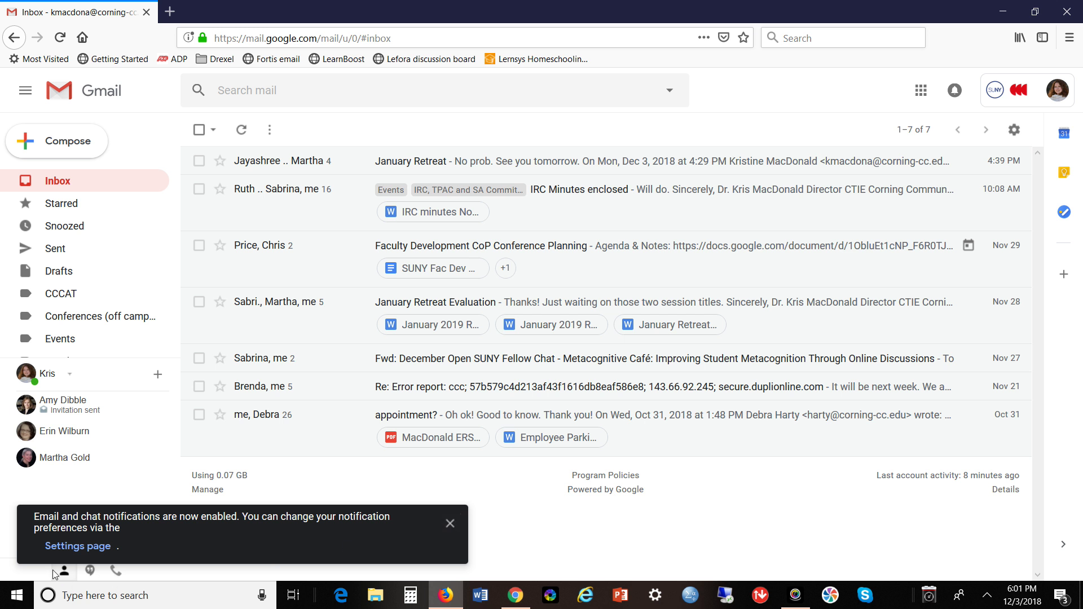
{"action": "left_click", "coordinate": [450, 523]}
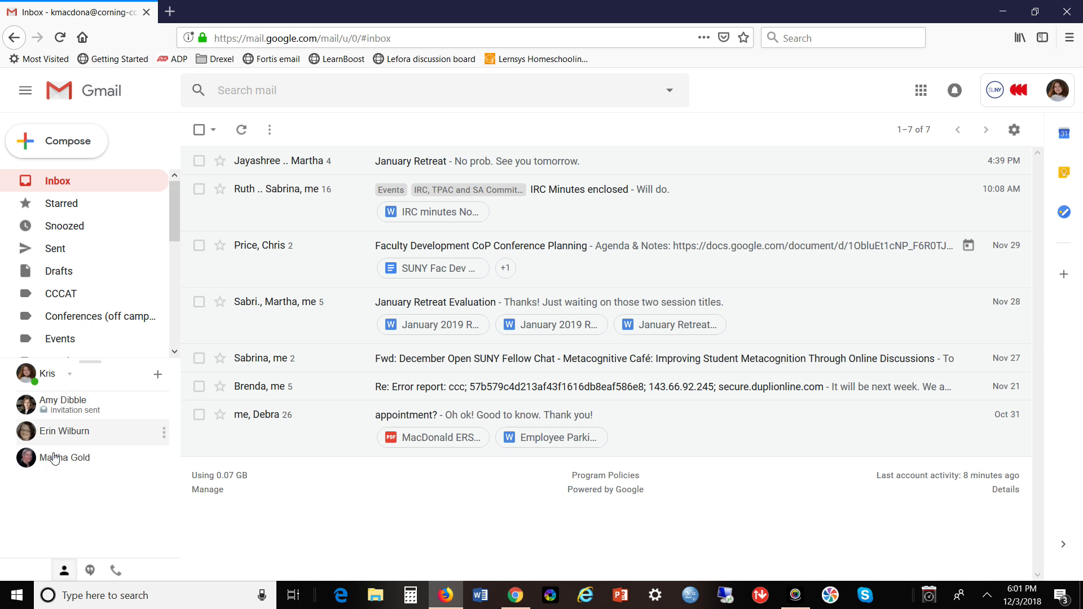
{"action": "left_click", "coordinate": [91, 570]}
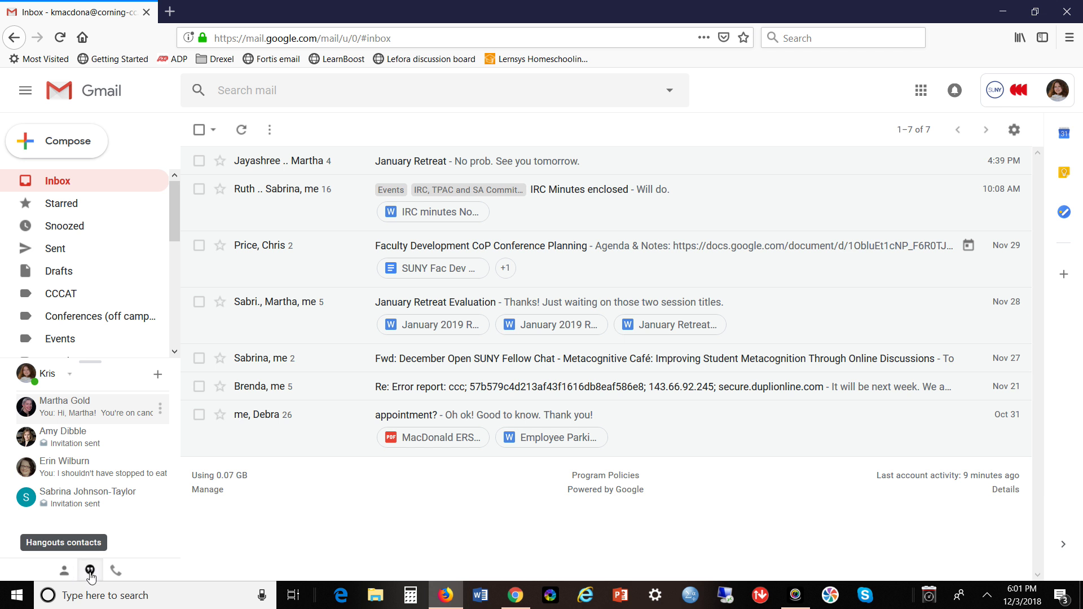
{"action": "left_click", "coordinate": [117, 571]}
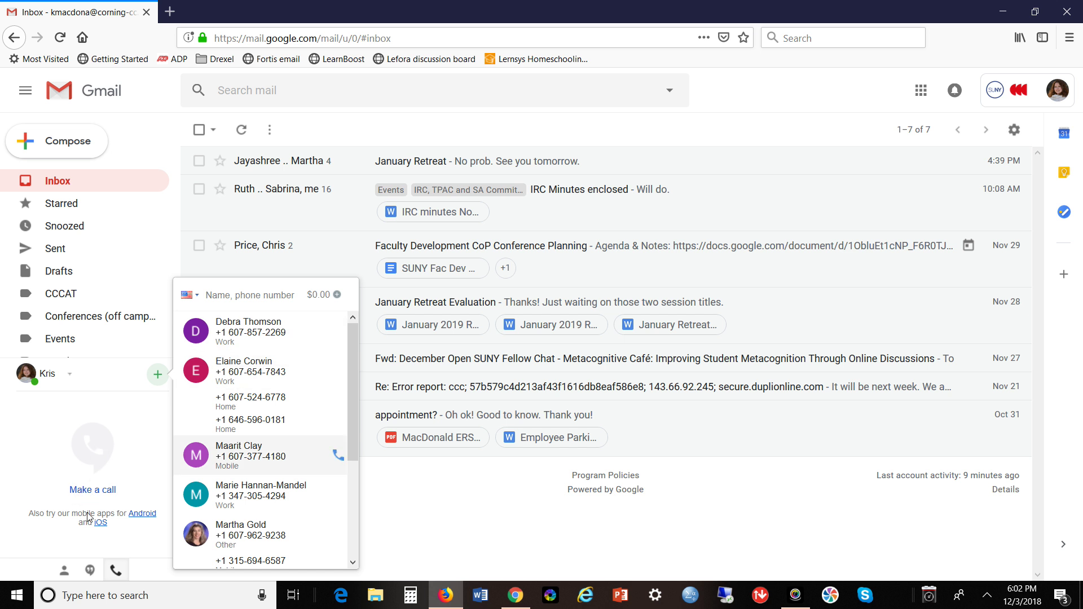
{"action": "left_click", "coordinate": [90, 569]}
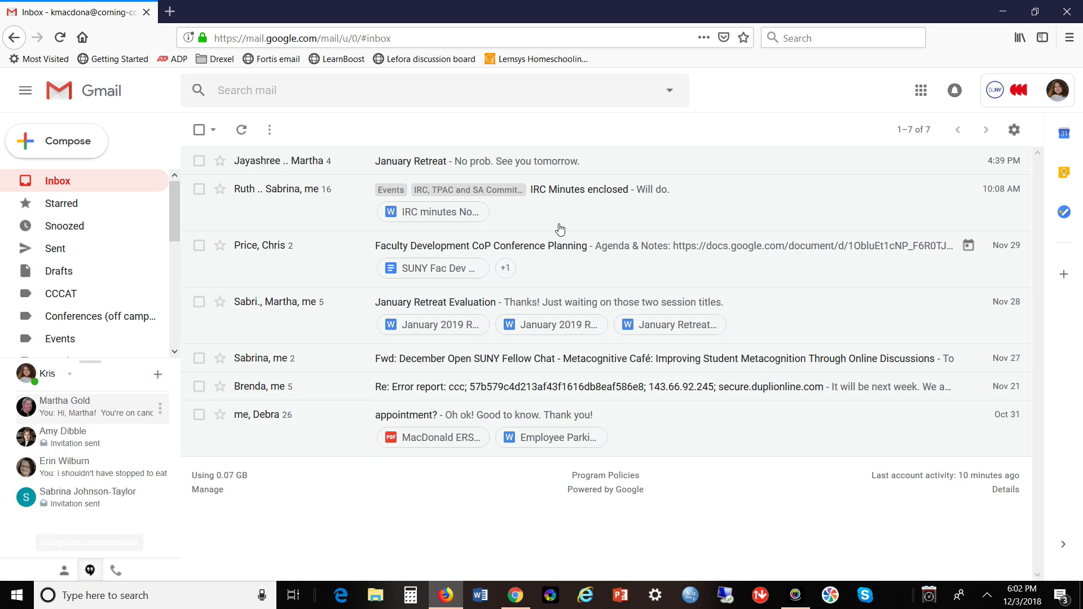
Search for 'google hangouts app' in a new tab and scroll through the results.
{"action": "left_click", "coordinate": [168, 14]}
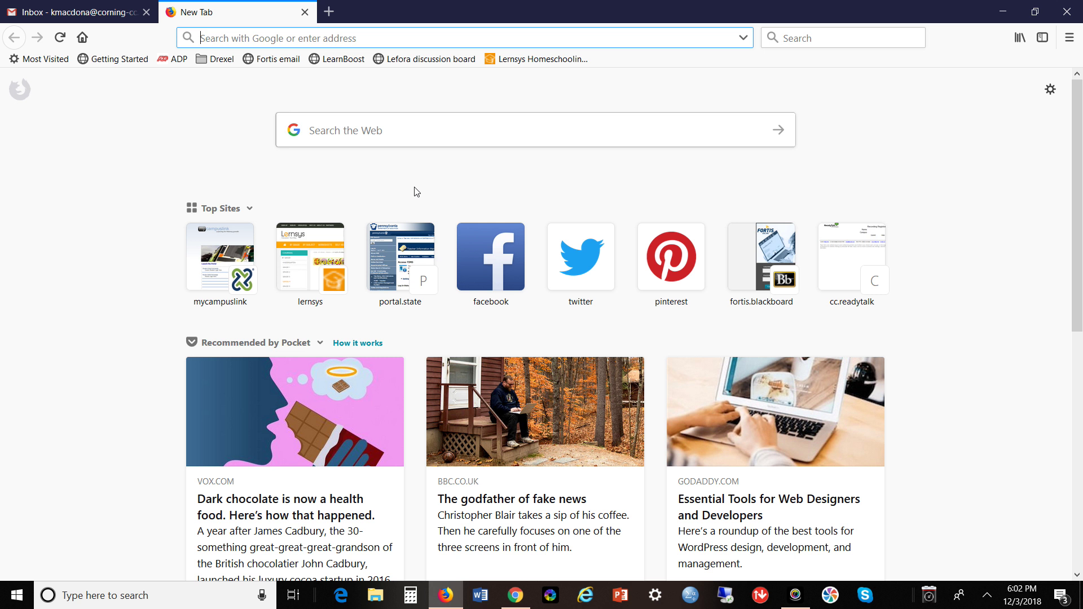
{"action": "type", "text": "goog"}
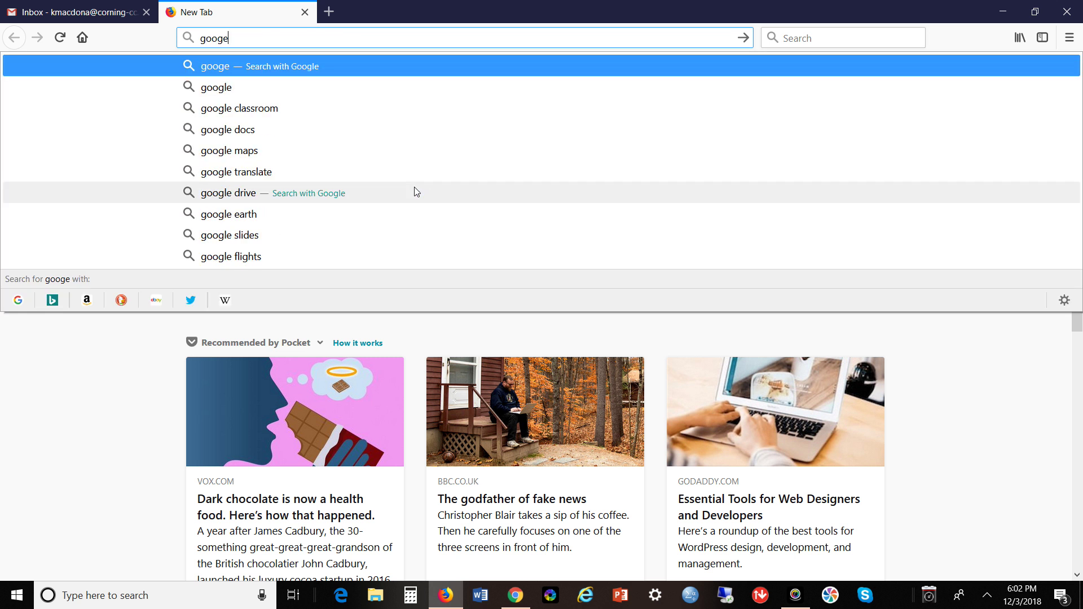
{"action": "type", "text": "le hagouts"}
{"action": "key", "text": "BackSpace"}
{"action": "key", "text": "BackSpace"}
{"action": "key", "text": "BackSpace"}
{"action": "key", "text": "BackSpace"}
{"action": "key", "text": "BackSpace"}
{"action": "type", "text": "ng"}
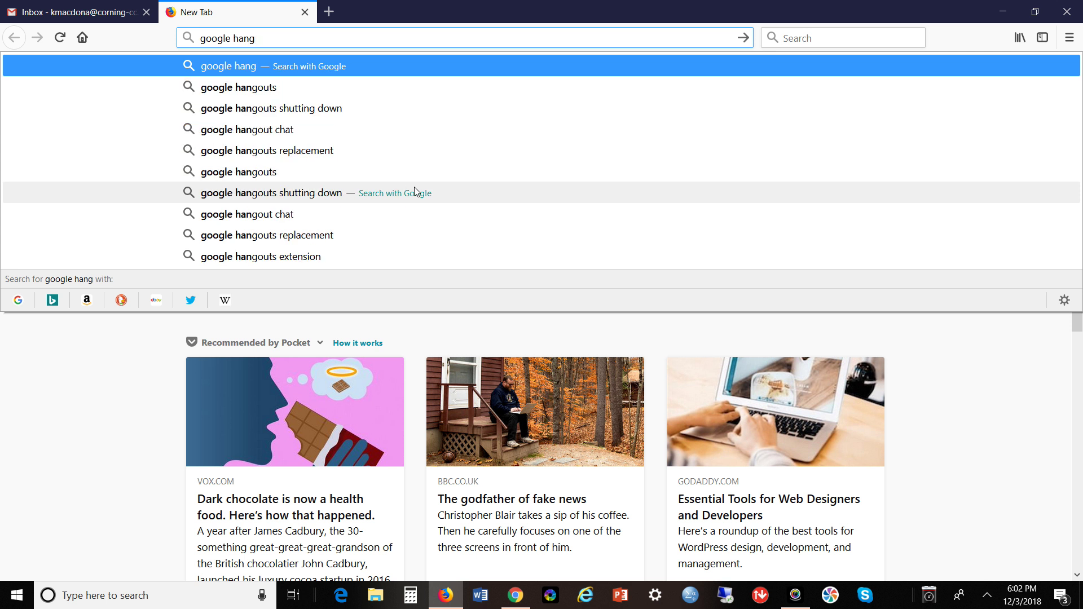
{"action": "type", "text": "outs app"}
{"action": "key", "text": "Return"}
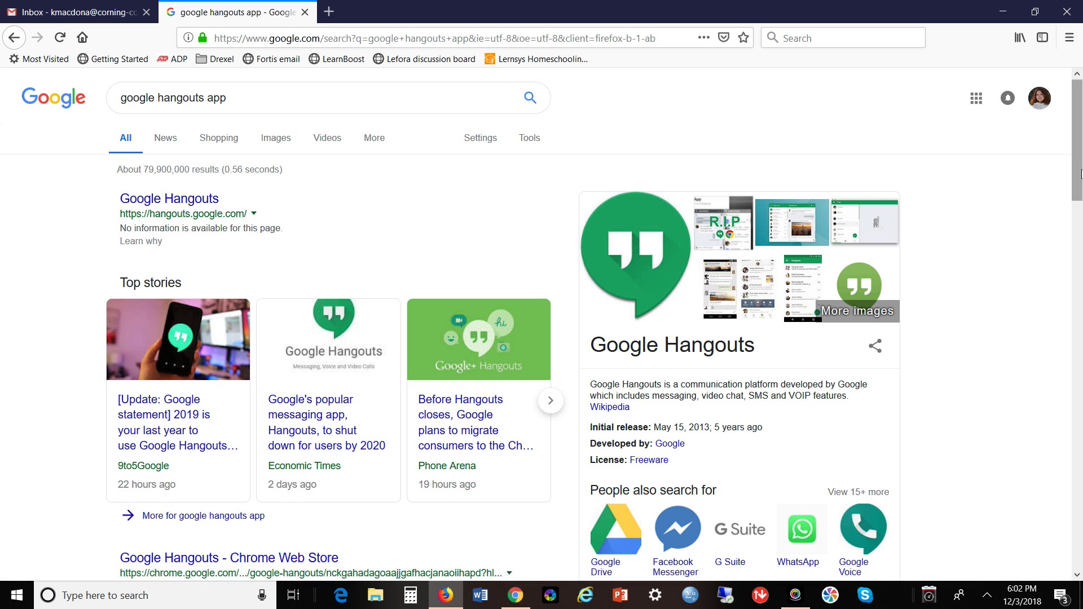
{"action": "scroll", "coordinate": [1079, 181], "scroll_direction": "down", "scroll_amount": 1}
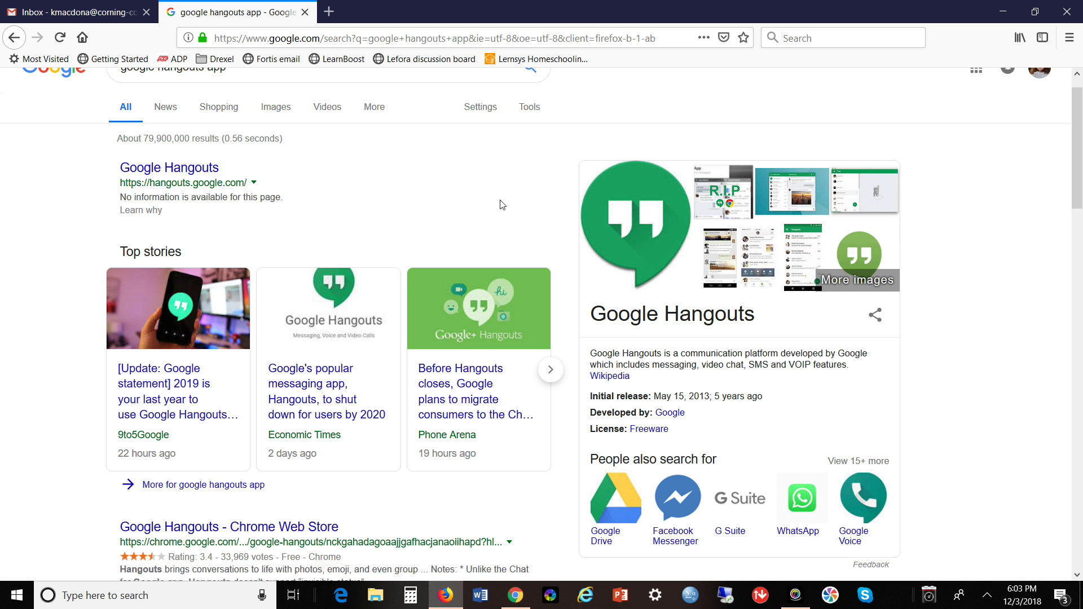
Switch back and forth between the Gmail inbox and the search results, ending on Gmail.
{"action": "left_click", "coordinate": [84, 11]}
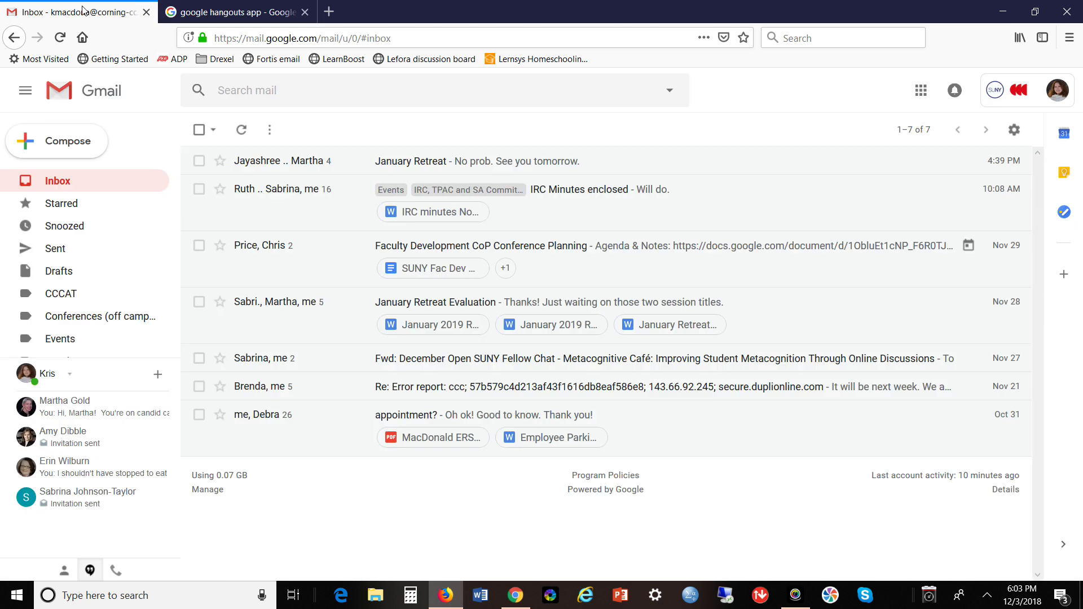
{"action": "left_click", "coordinate": [189, 11]}
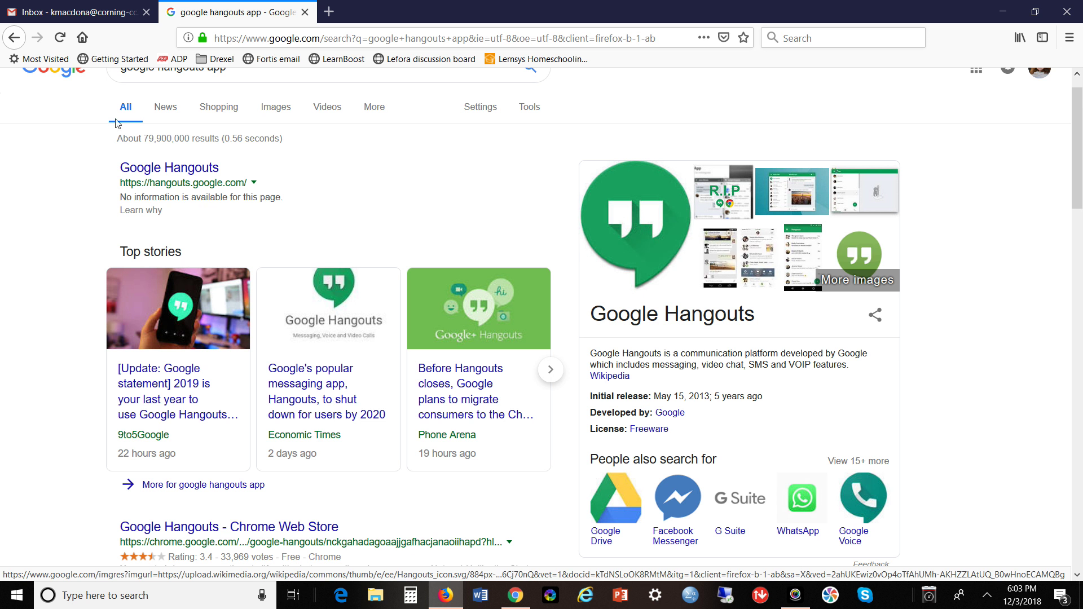
{"action": "left_click", "coordinate": [82, 17]}
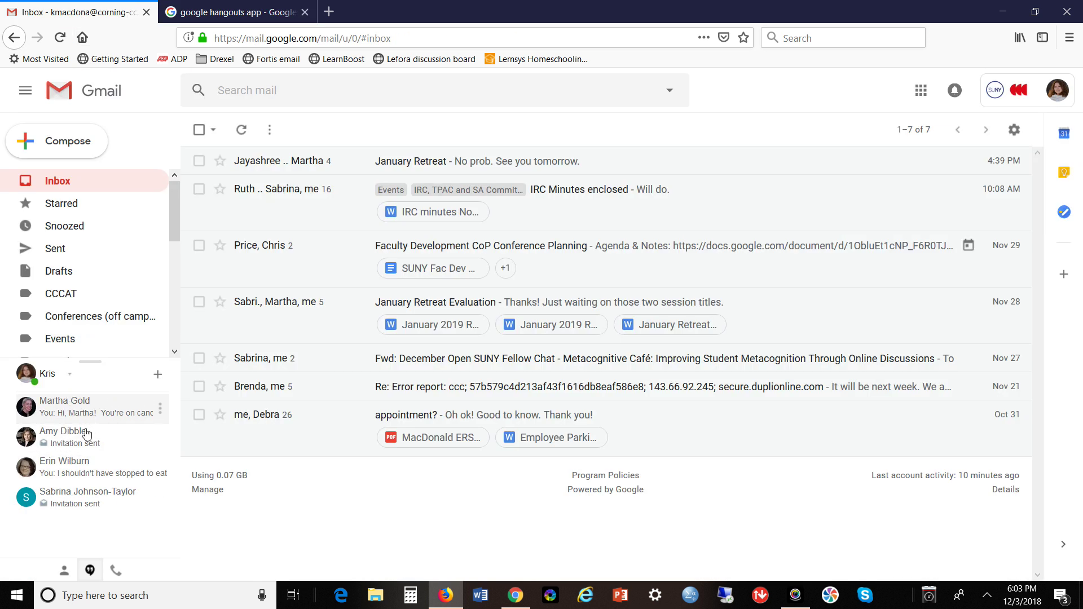
{"action": "left_click", "coordinate": [238, 15]}
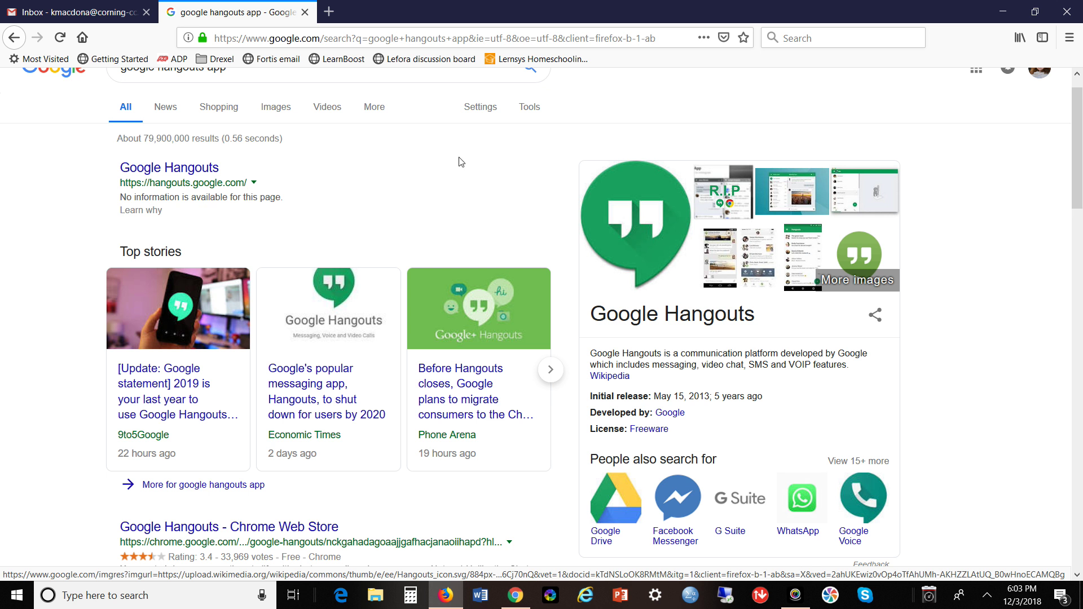
{"action": "left_click", "coordinate": [86, 17]}
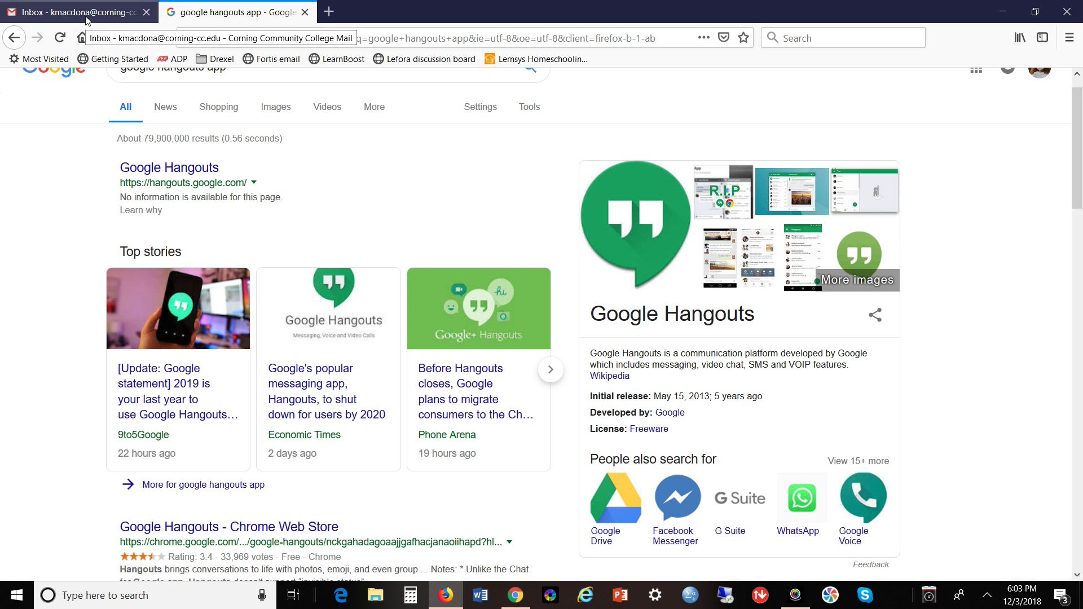